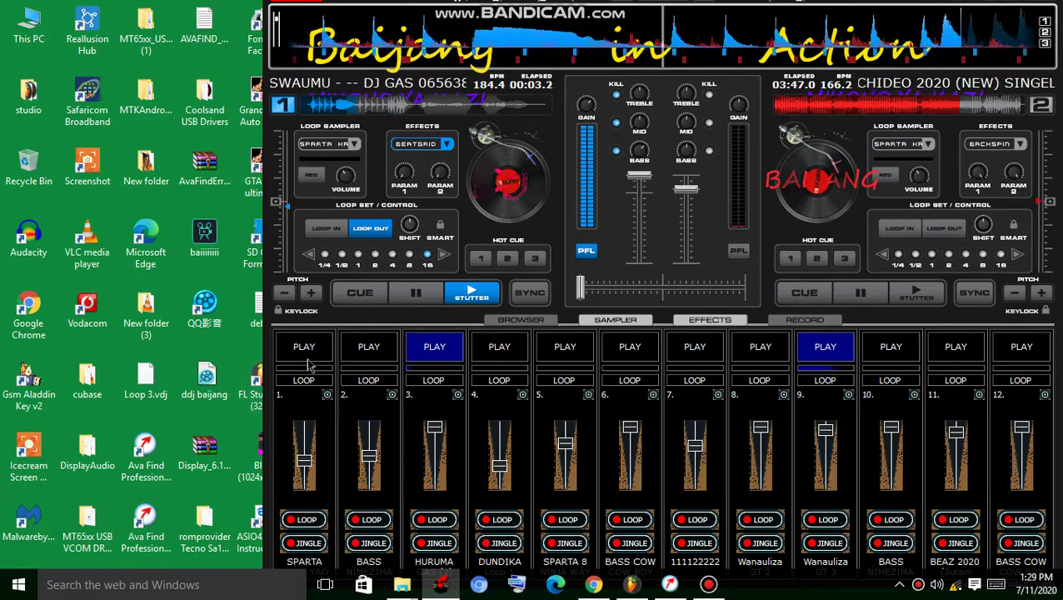
Step: Start sampler slots 1 (SPARTA) and 7, and raise slot 7's volume to maximum
left_click(307, 360)
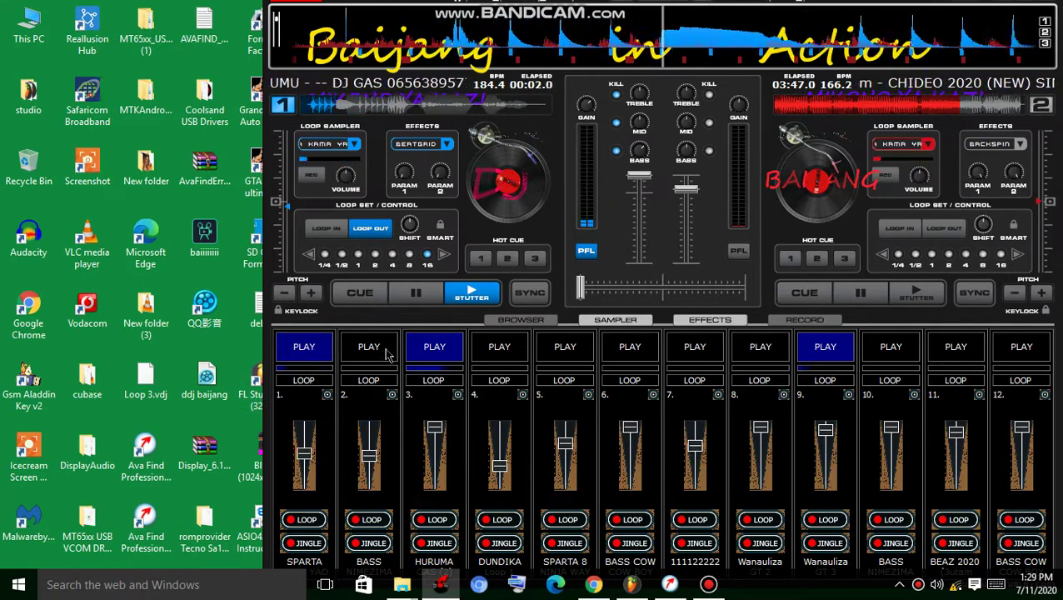
left_click(687, 342)
left_click_drag(698, 435, 703, 404)
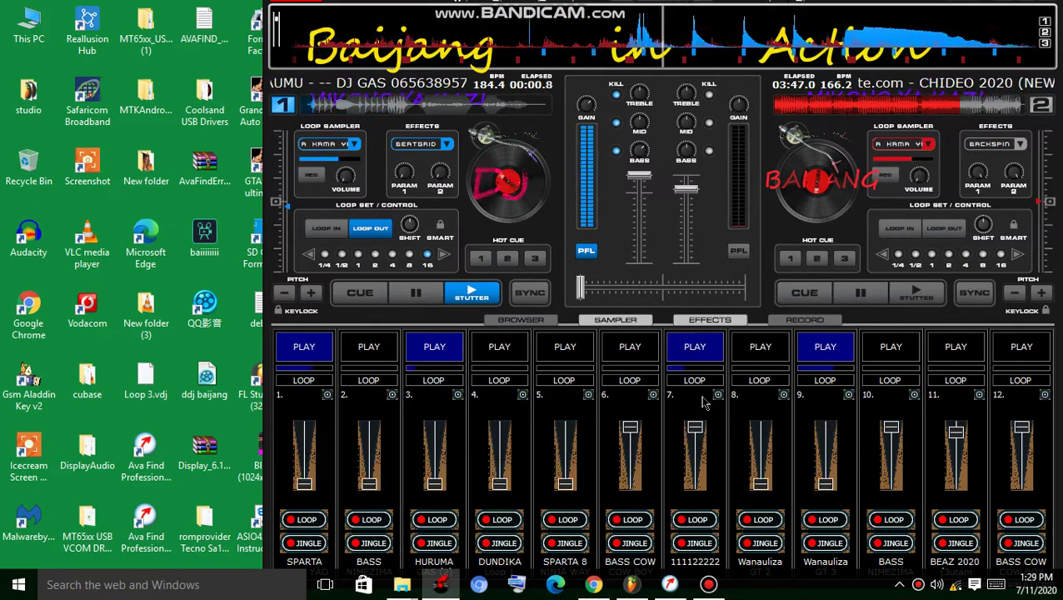
Step: Play sampler slot 6 (BASS COW) briefly and replace it with slot 4 (DUNDIKA)
left_click(627, 353)
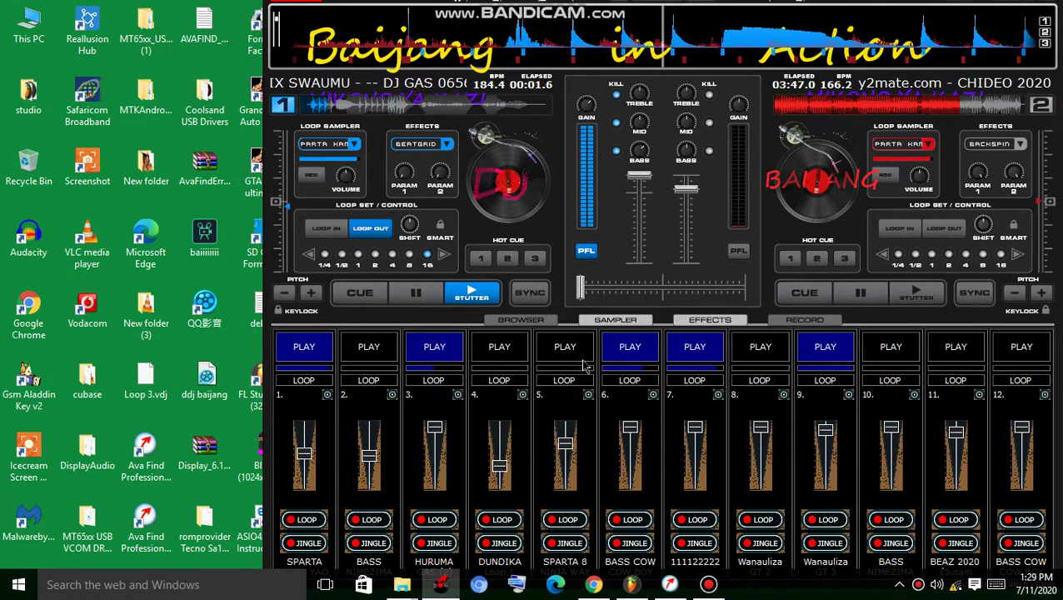
left_click(515, 348)
left_click(625, 347)
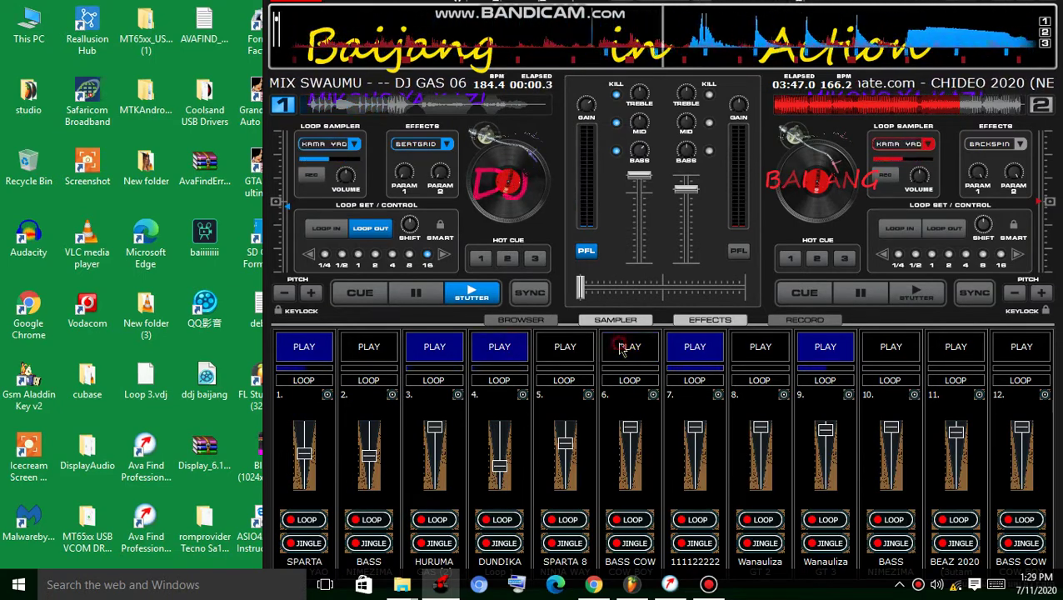
Step: Start sampler slot 2 (BASS) and raise slot 4's volume to slightly above the middle
left_click_drag(499, 465, 499, 455)
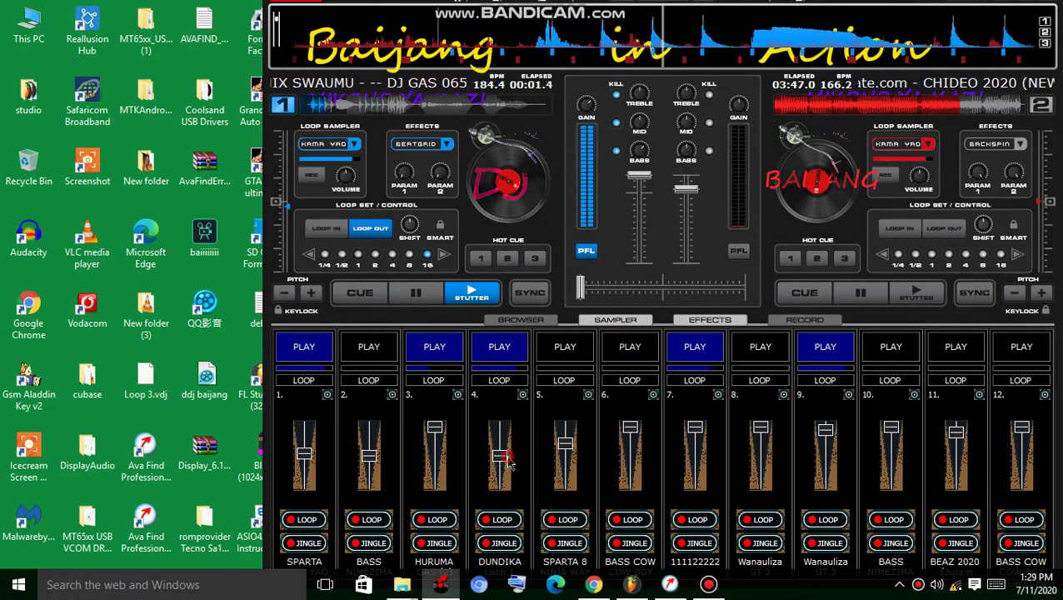
left_click(370, 348)
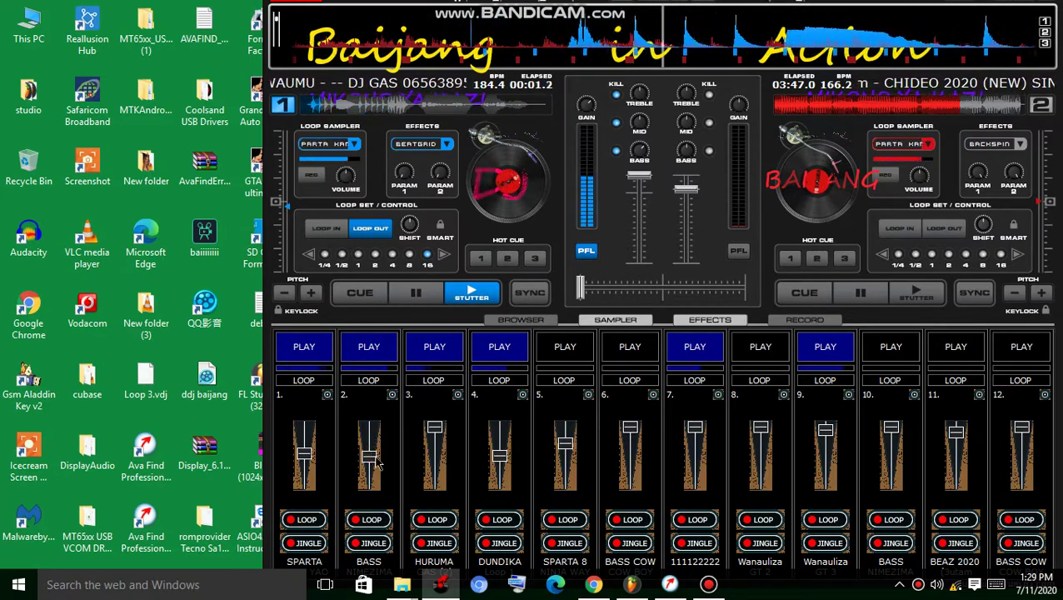
left_click_drag(500, 456, 510, 451)
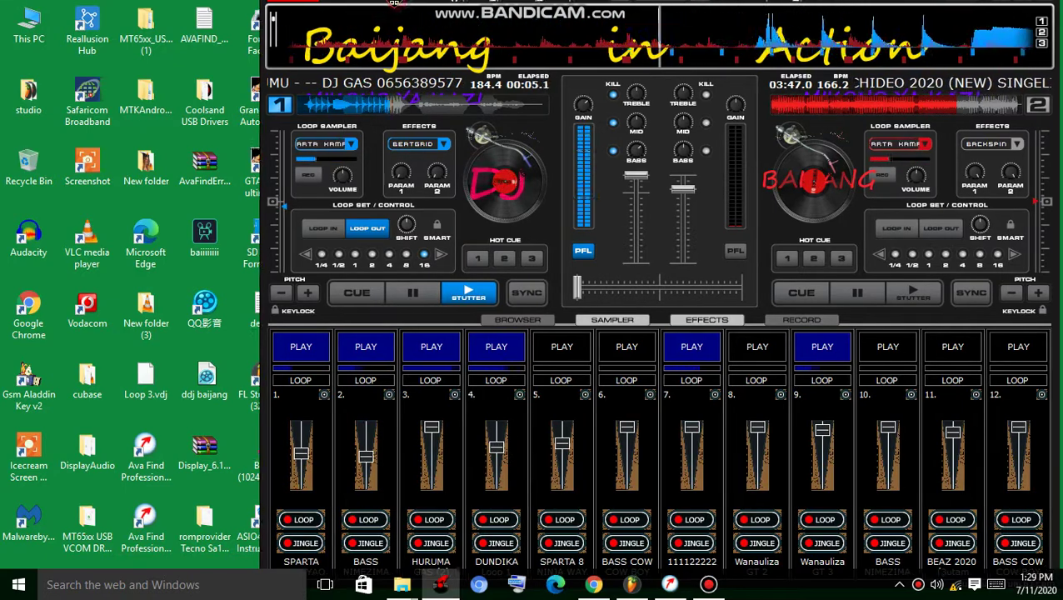
Step: Replace sampler slot 9 with slot 8 (both Wanauliza samples) and stop slot 2 (BASS)
left_click_drag(450, 69, 440, 69)
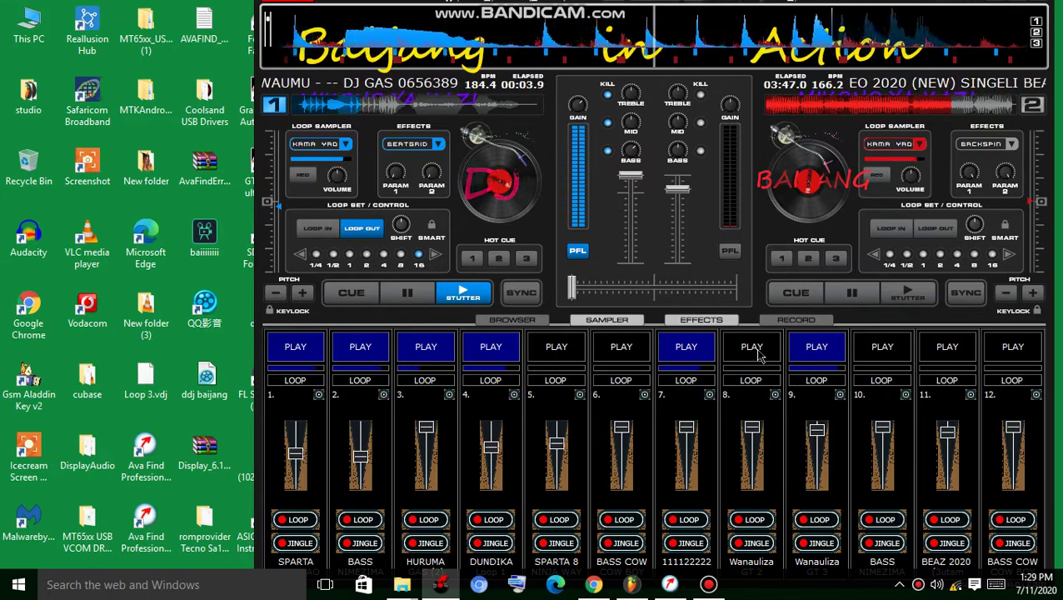
left_click(758, 354)
left_click(805, 354)
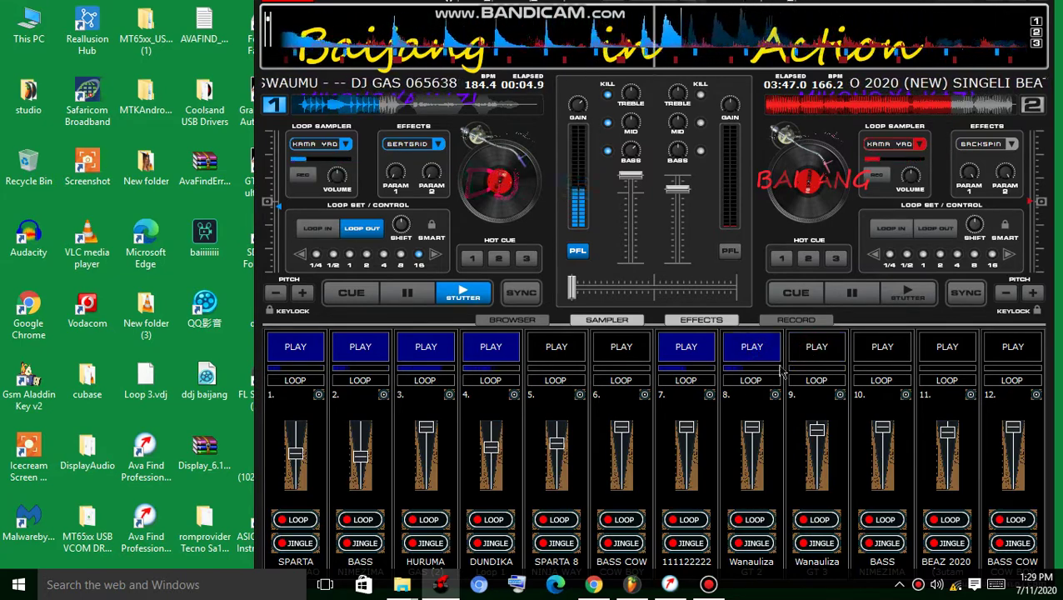
left_click(372, 349)
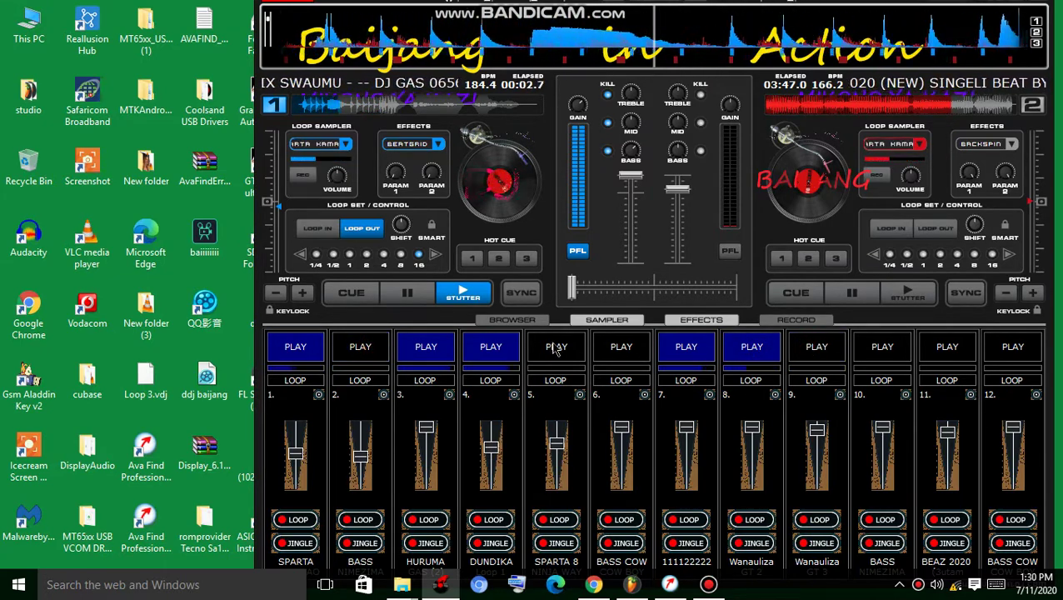
Step: Replace sampler slot 4 with slot 5 (SPARTA 8) and raise slot 5's volume to near maximum
left_click(555, 348)
left_click(504, 349)
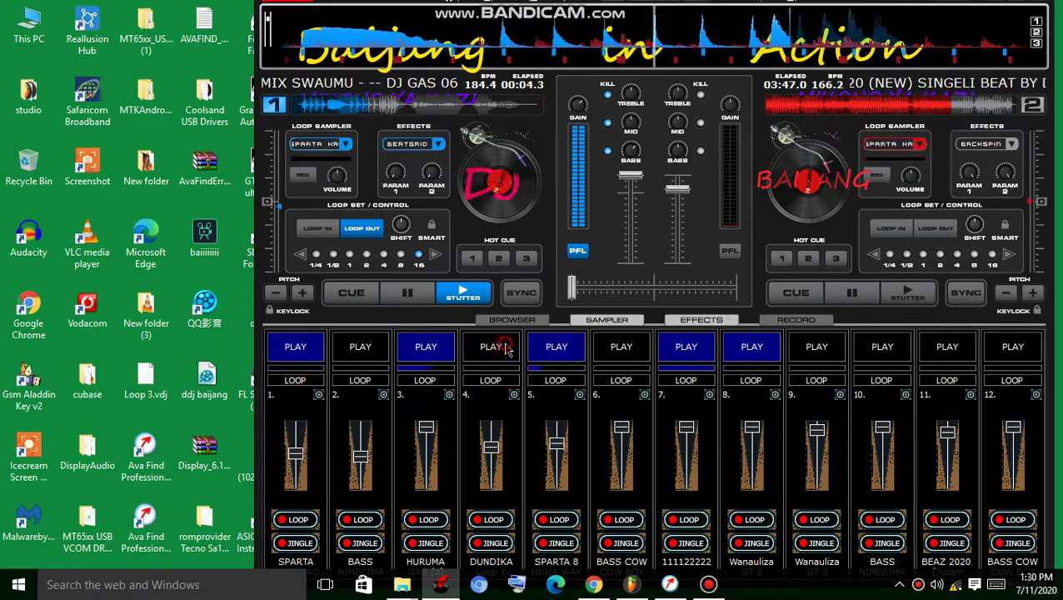
left_click(563, 442)
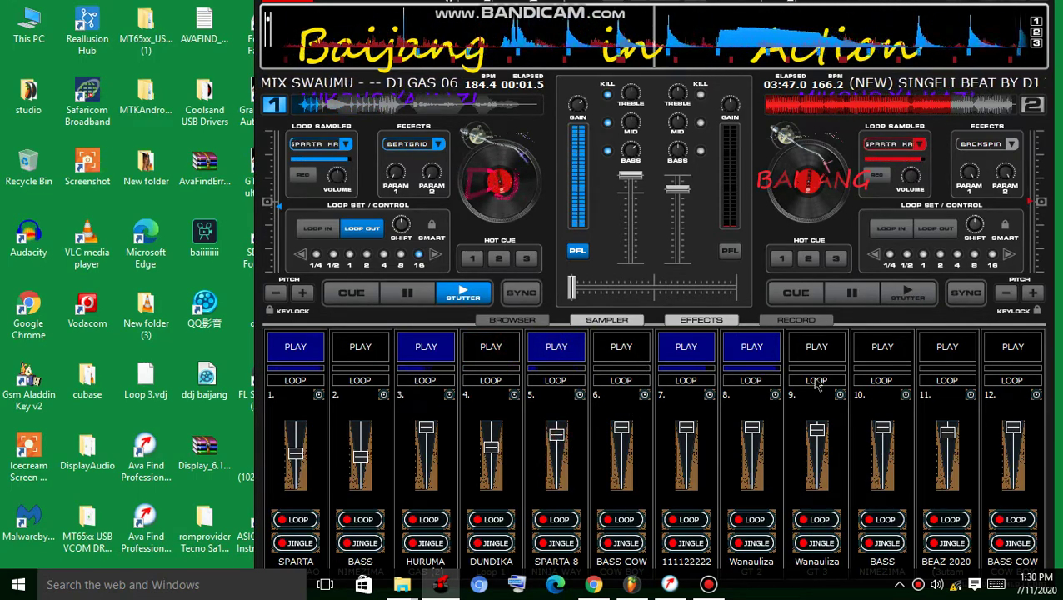
Step: Replace sampler slot 5 with slot 10 (BASS), and slot 8 with slot 9 (Wanauliza)
left_click(884, 349)
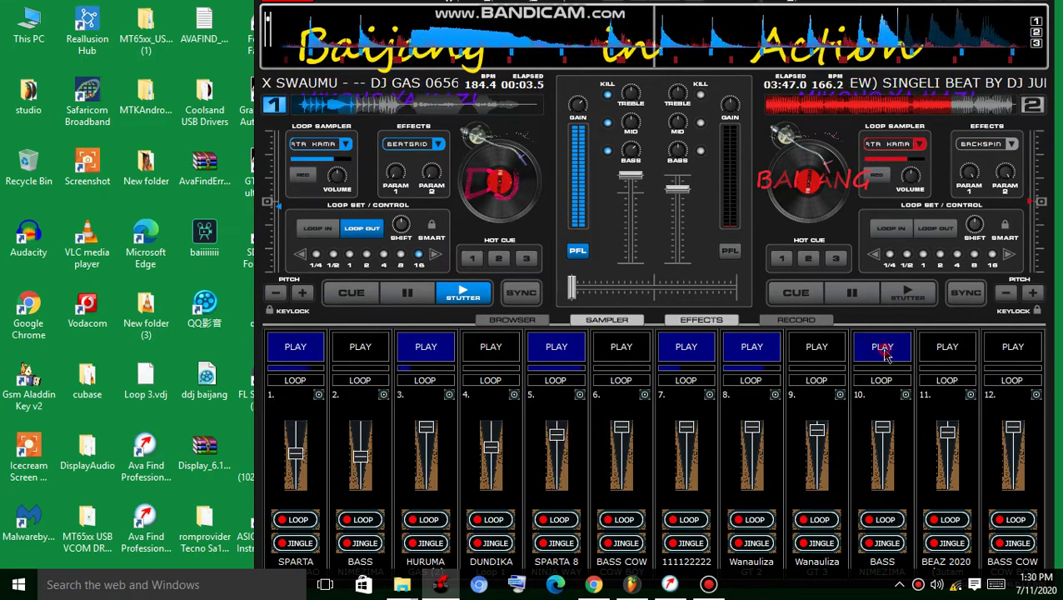
left_click(556, 350)
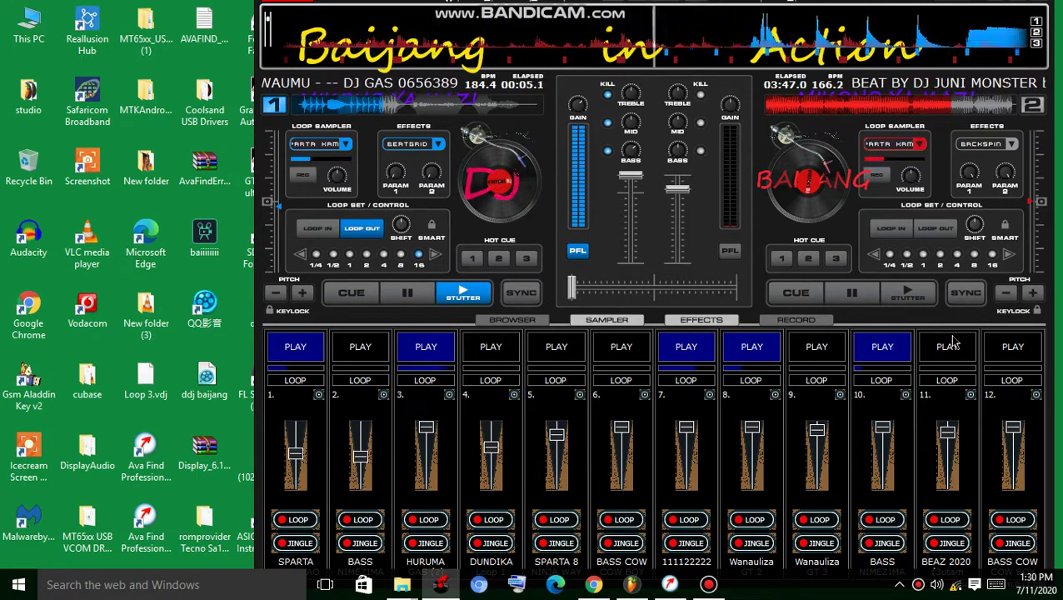
left_click(825, 350)
left_click(756, 350)
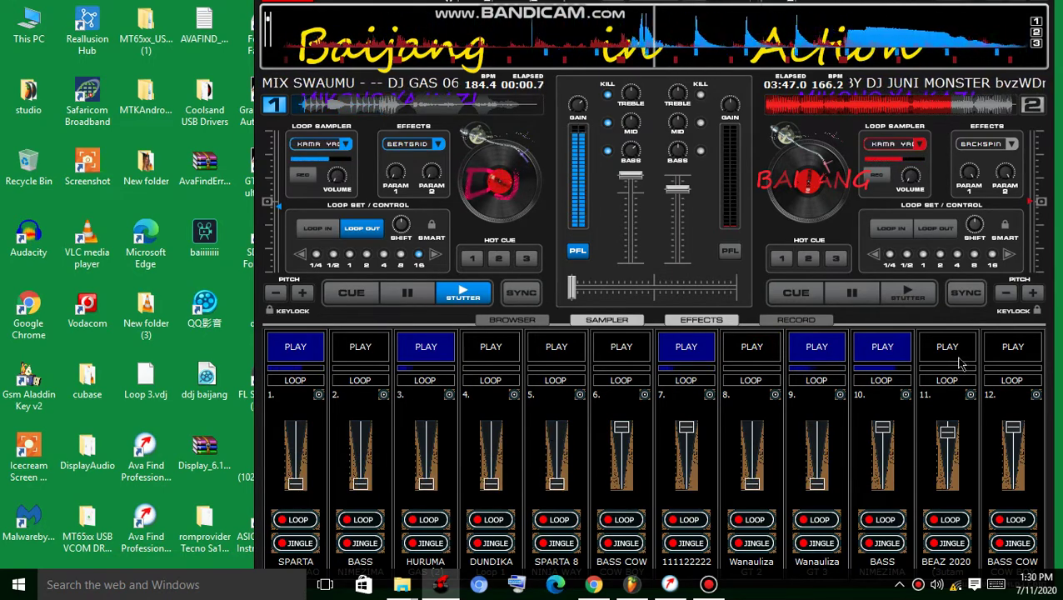
Step: Switch the playing sample from slot 10 to slot 11 (BEAZ 2020), on to slot 12, and finally to slot 6 (BASS COW)
left_click(952, 348)
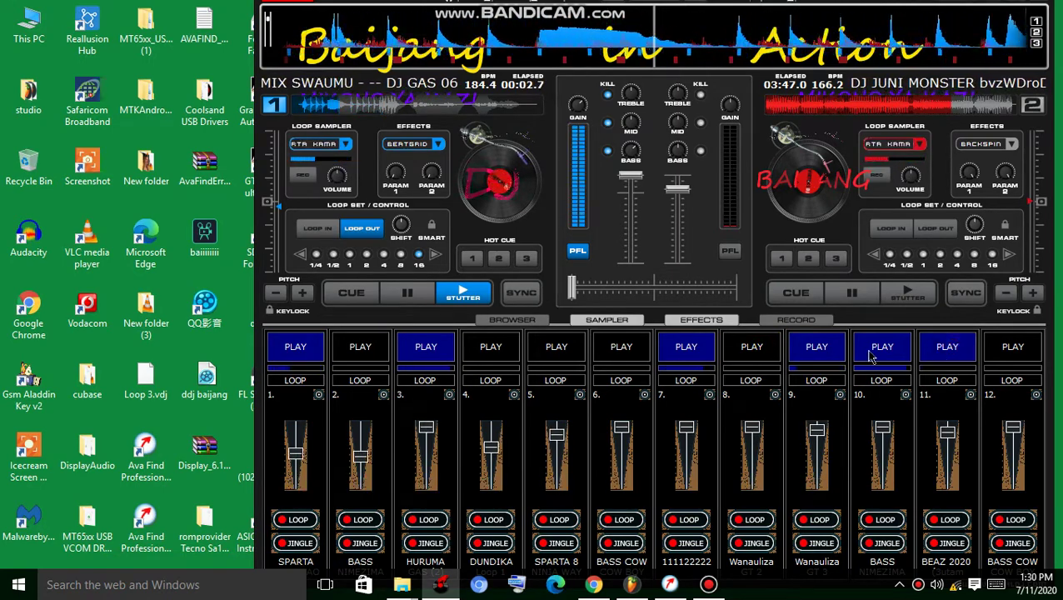
left_click(884, 350)
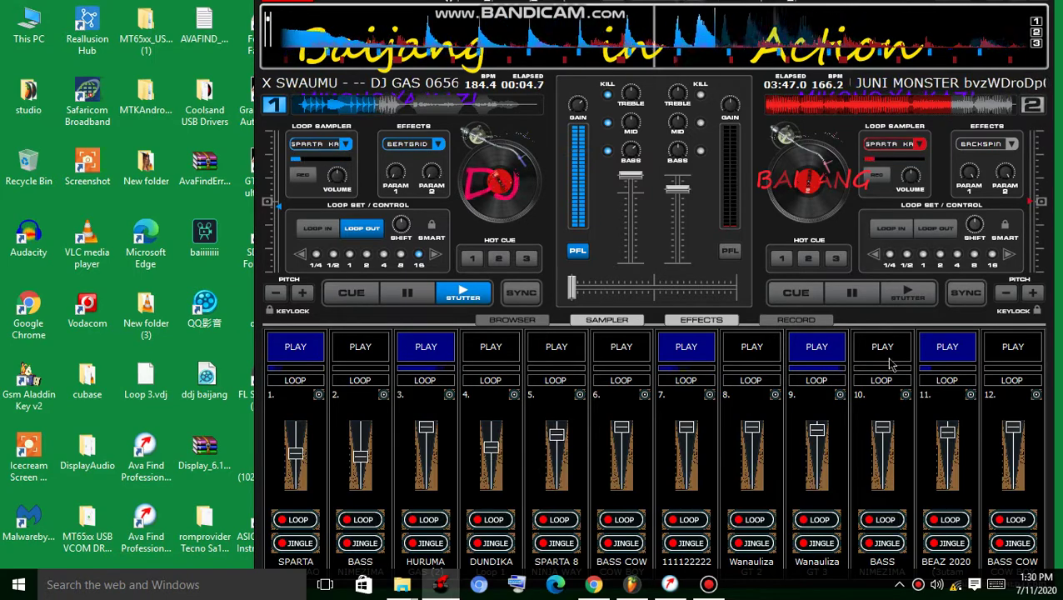
left_click(1016, 353)
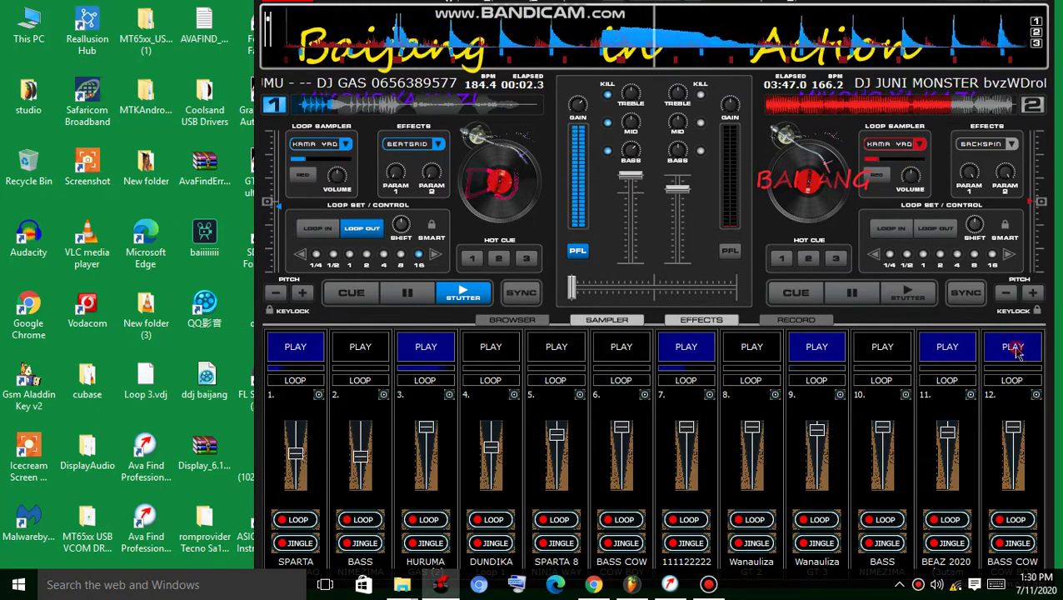
left_click(965, 348)
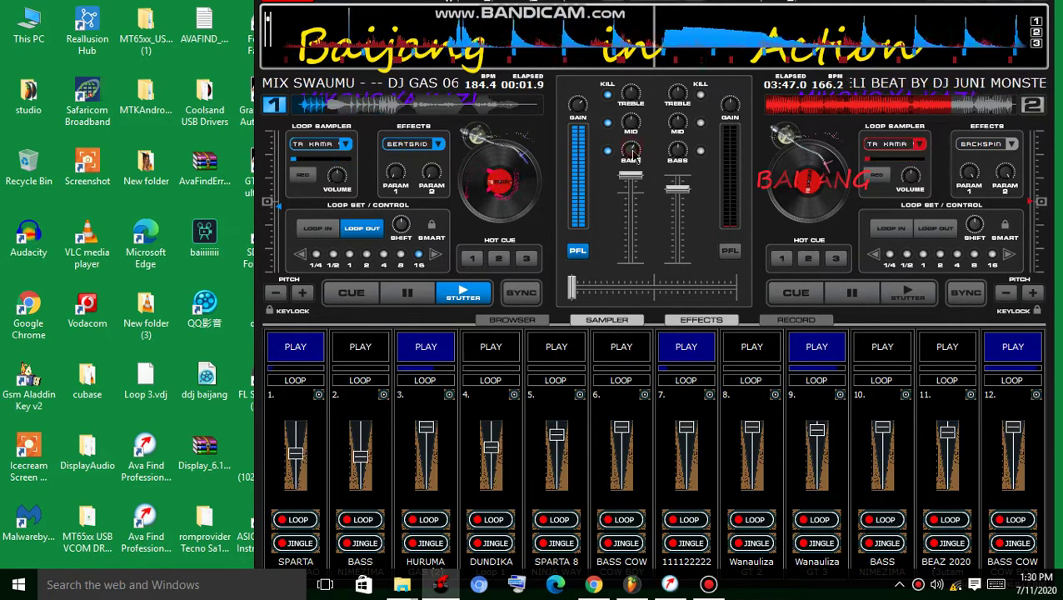
left_click(621, 354)
left_click(1030, 359)
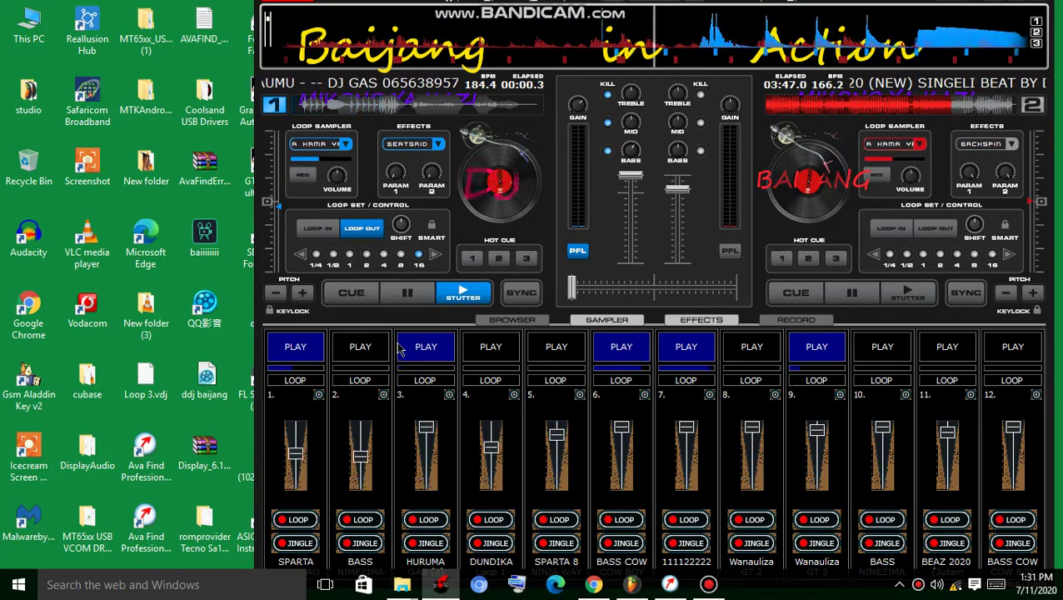
Step: Replace sampler slot 6 with slots 2 (BASS) and 4 (DUNDIKA), and swap slot 9 for slot 8
left_click(364, 348)
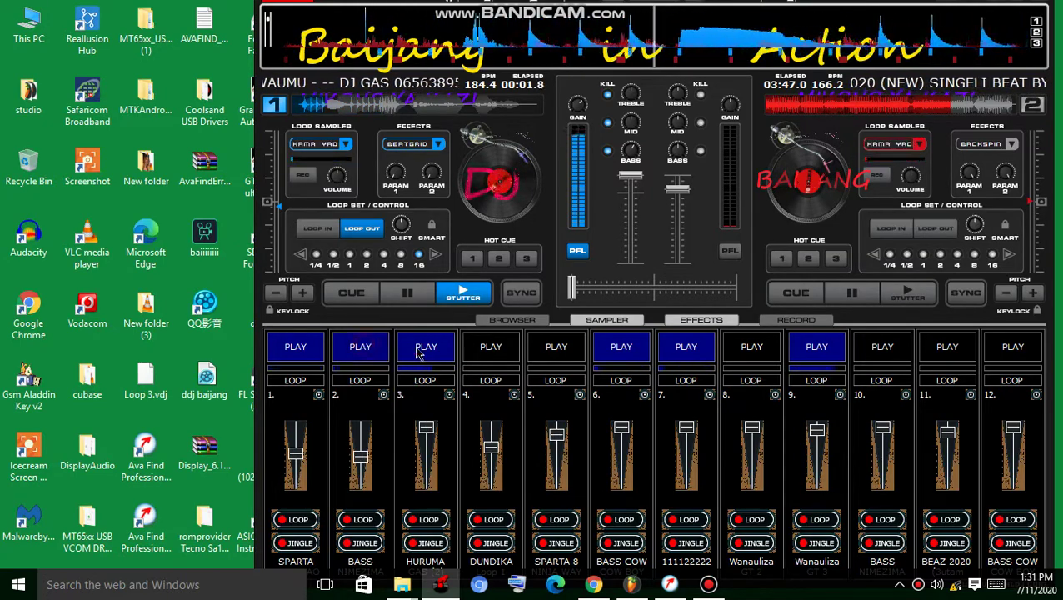
left_click(621, 353)
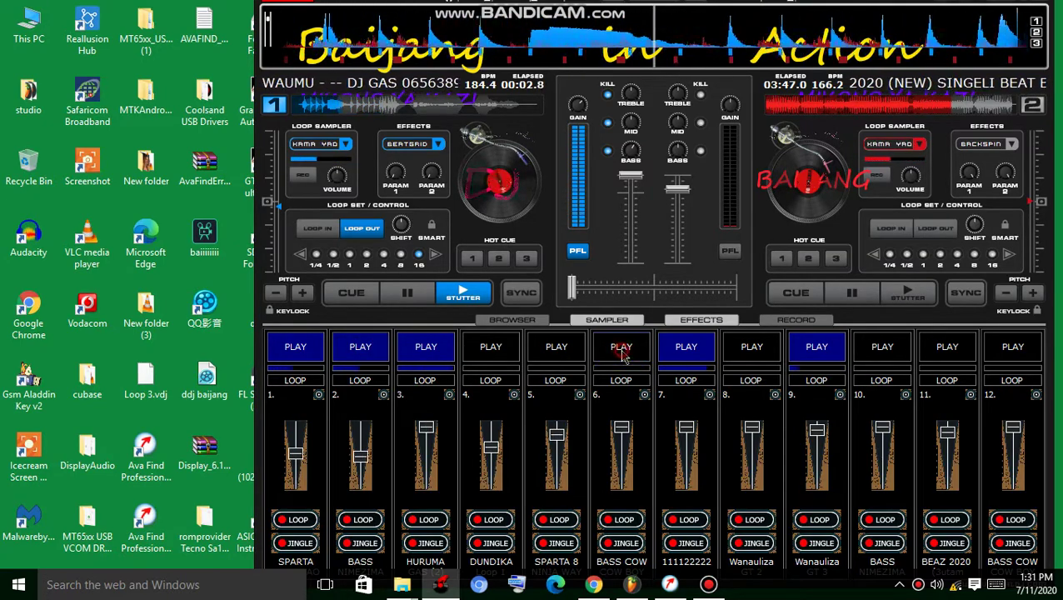
left_click(491, 353)
left_click(762, 351)
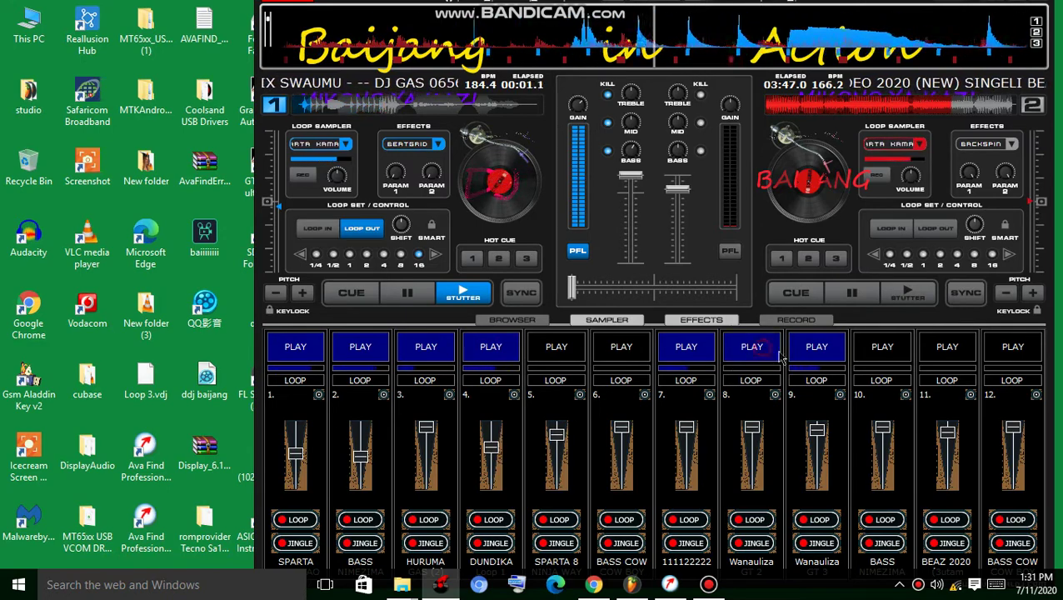
left_click(815, 352)
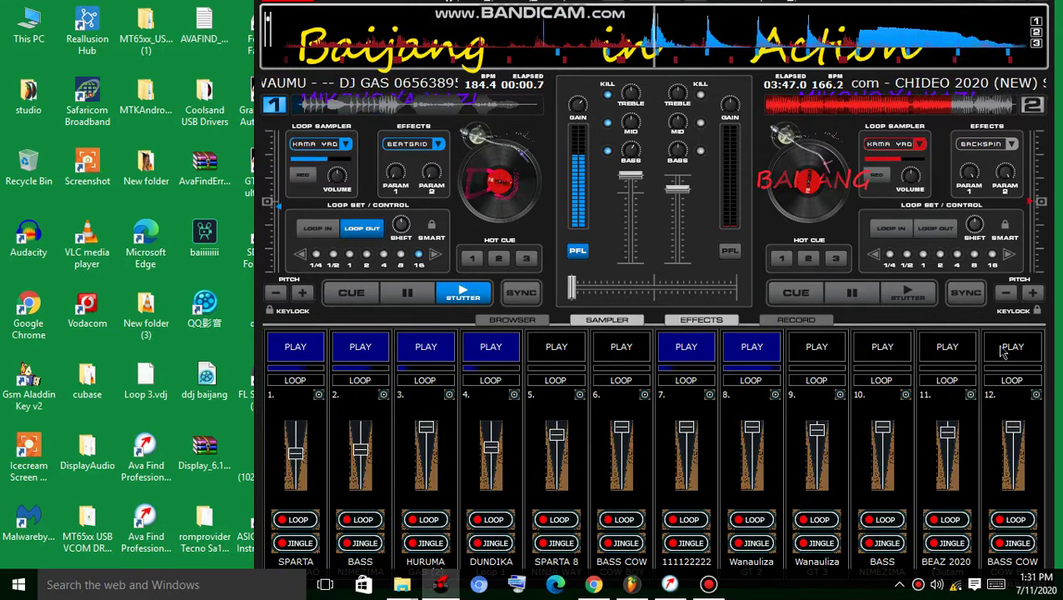
left_click(710, 586)
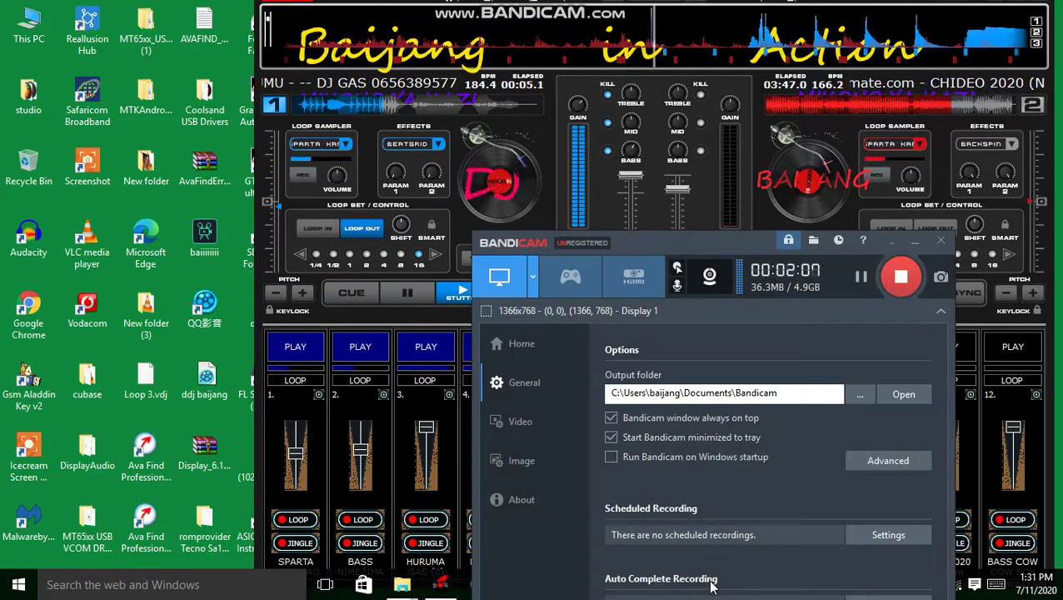
left_click(915, 241)
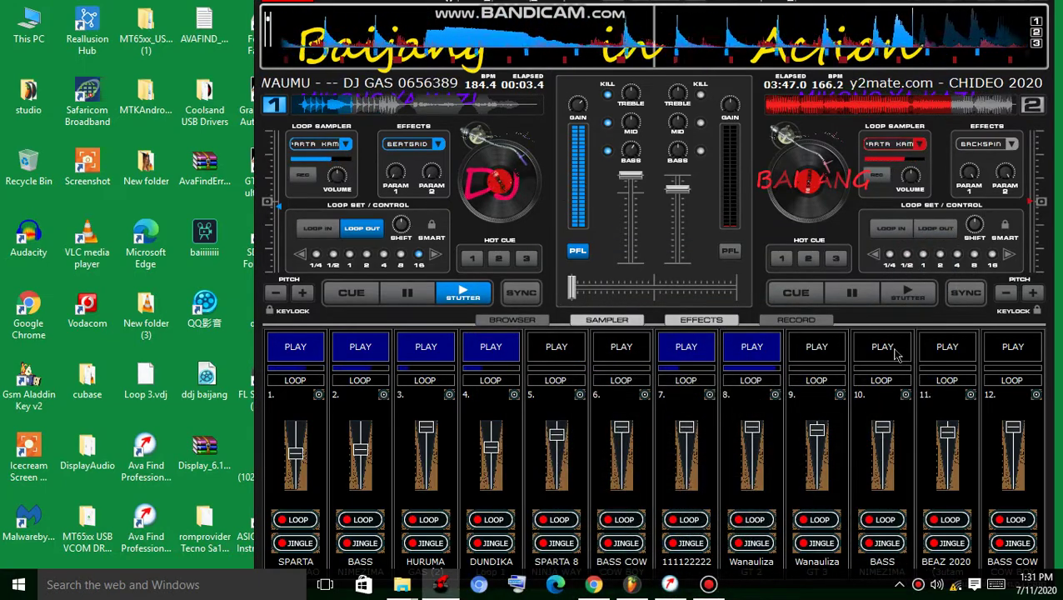
Step: Stop sampler slot 2 while playing slot 10 (BASS) briefly, and replace slot 8 with slot 9
left_click(896, 355)
left_click(363, 357)
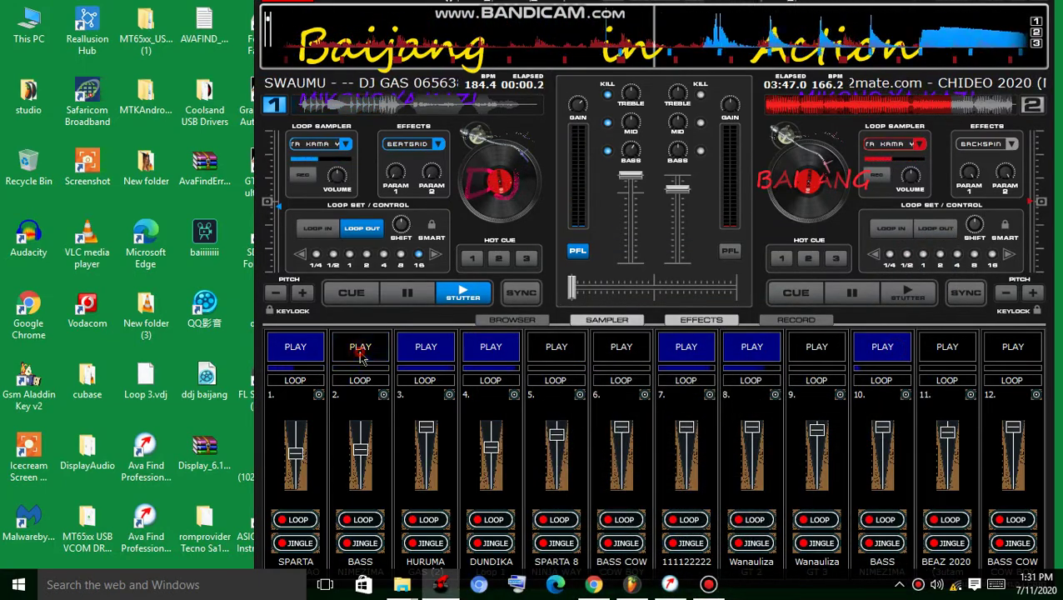
left_click(899, 350)
left_click(821, 354)
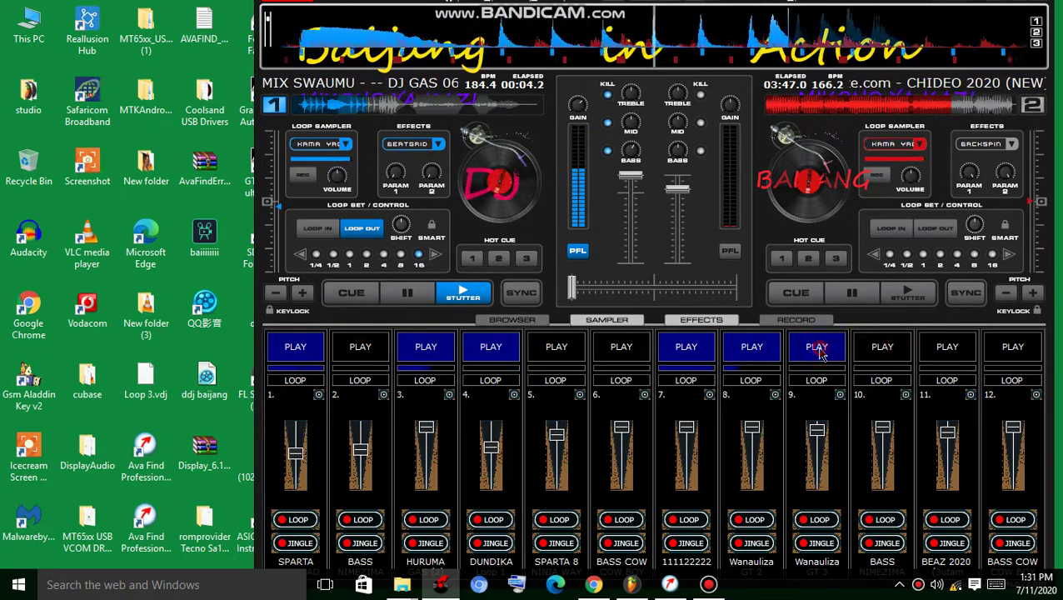
left_click(771, 351)
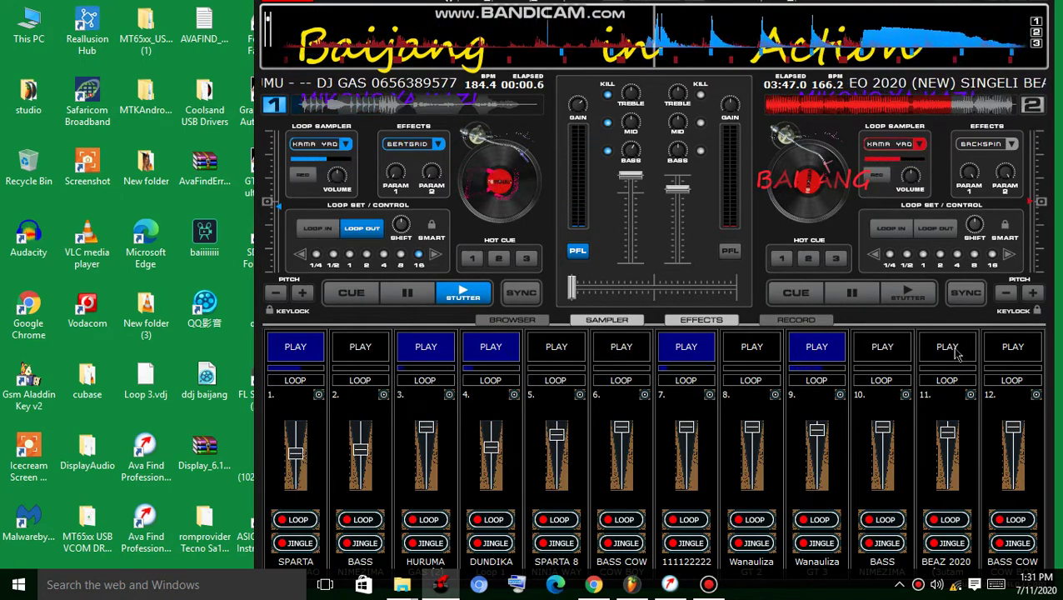
Step: Start sampler slot 11 (BEAZ 2020) and stop slot 4, and replace slot 12 with slot 5 (SPARTA 8)
left_click(956, 354)
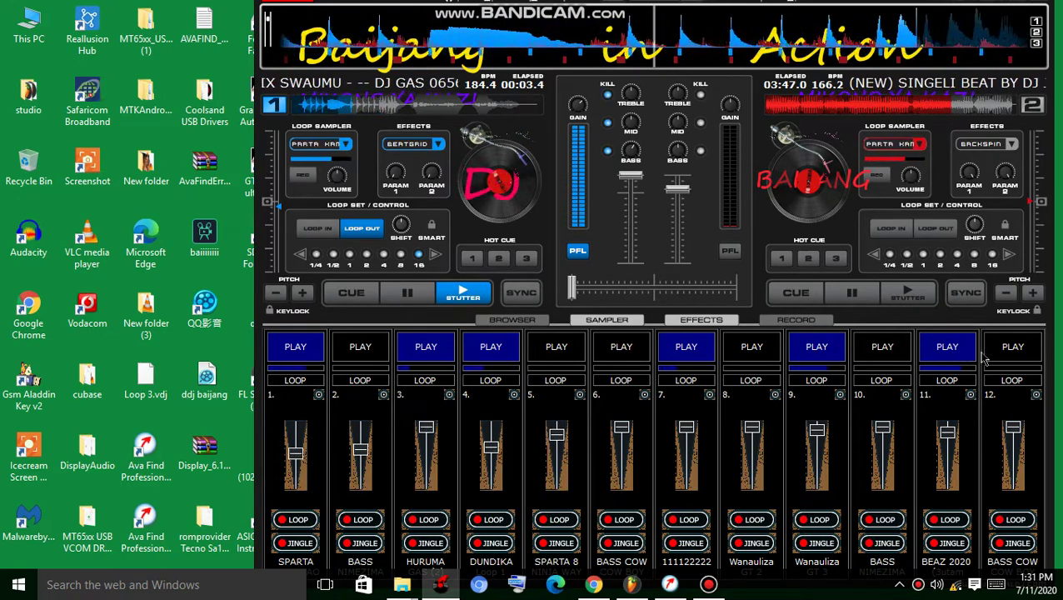
left_click(500, 360)
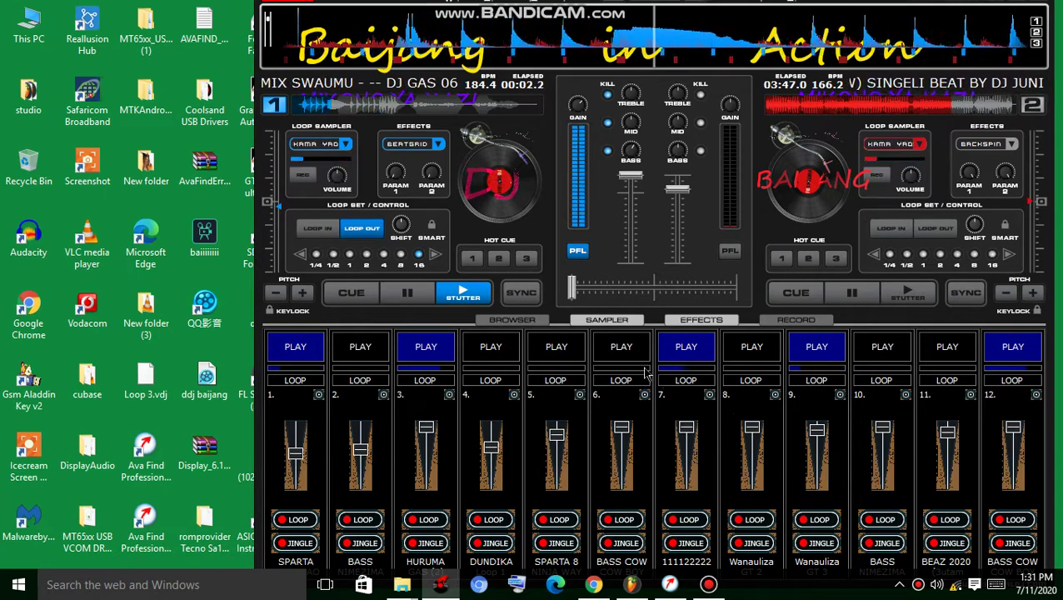
left_click(563, 359)
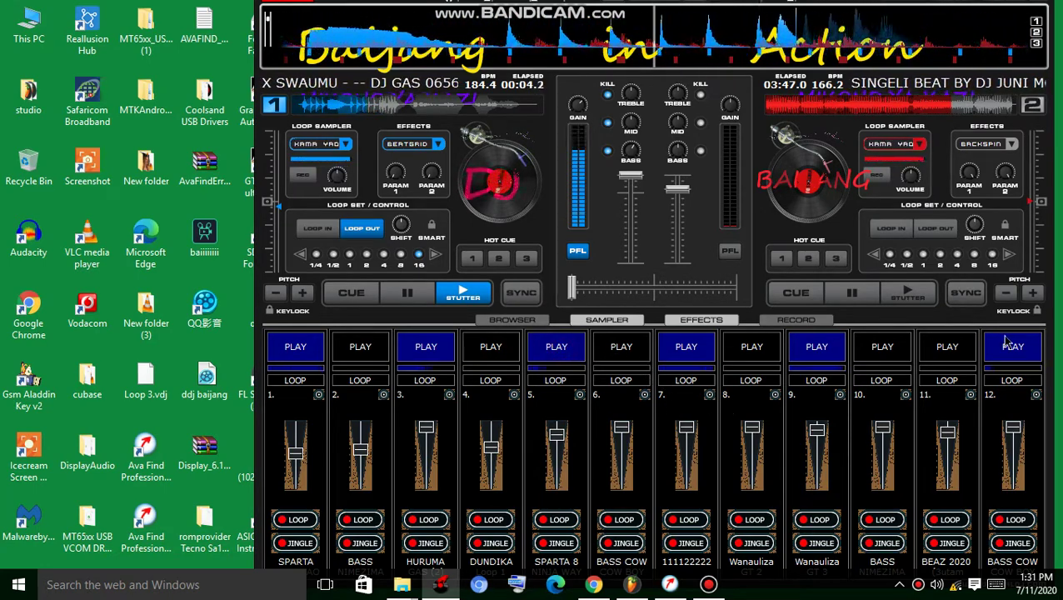
left_click(1006, 350)
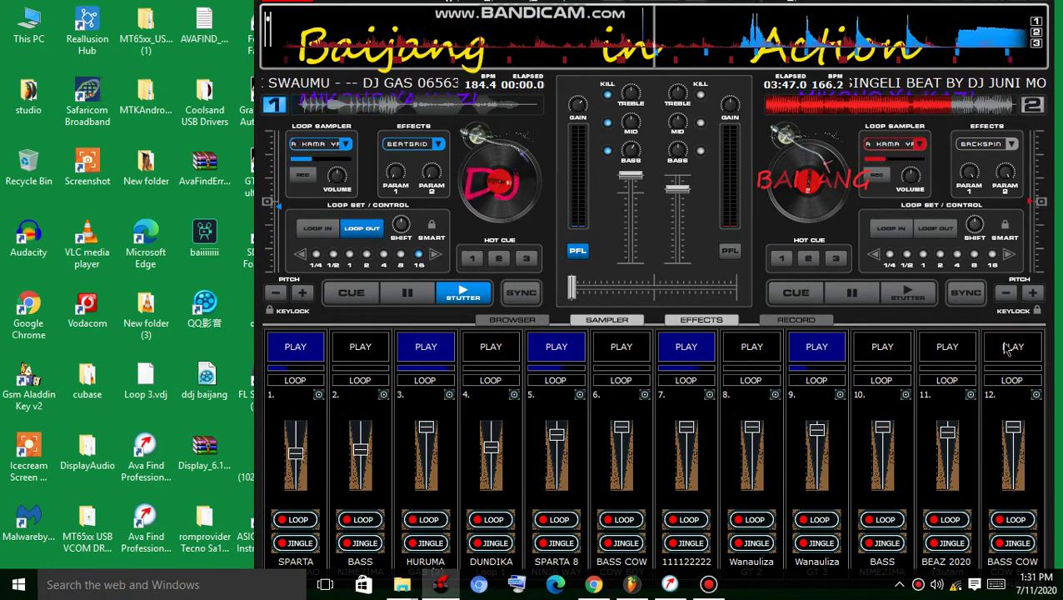
Step: Replace sampler slot 5 with slots 2 (BASS) and 4 (DUNDIKA)
left_click(360, 355)
left_click(500, 354)
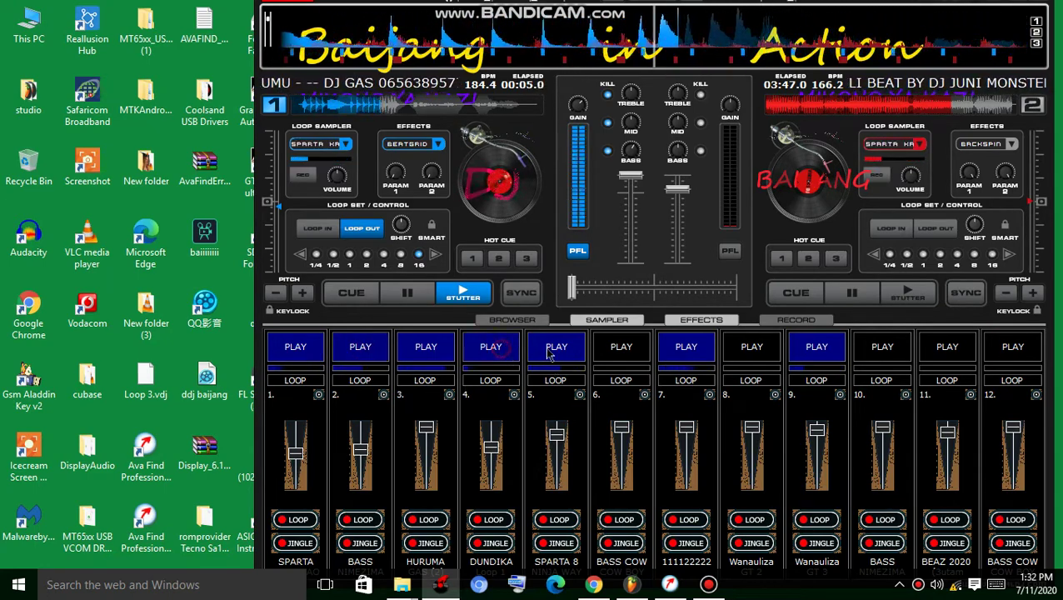
left_click(552, 354)
Step: Load the sample BAILAO Glass 2.vdj from Removable Disk (K:) into sampler slot 5
left_click(580, 394)
left_click(606, 406)
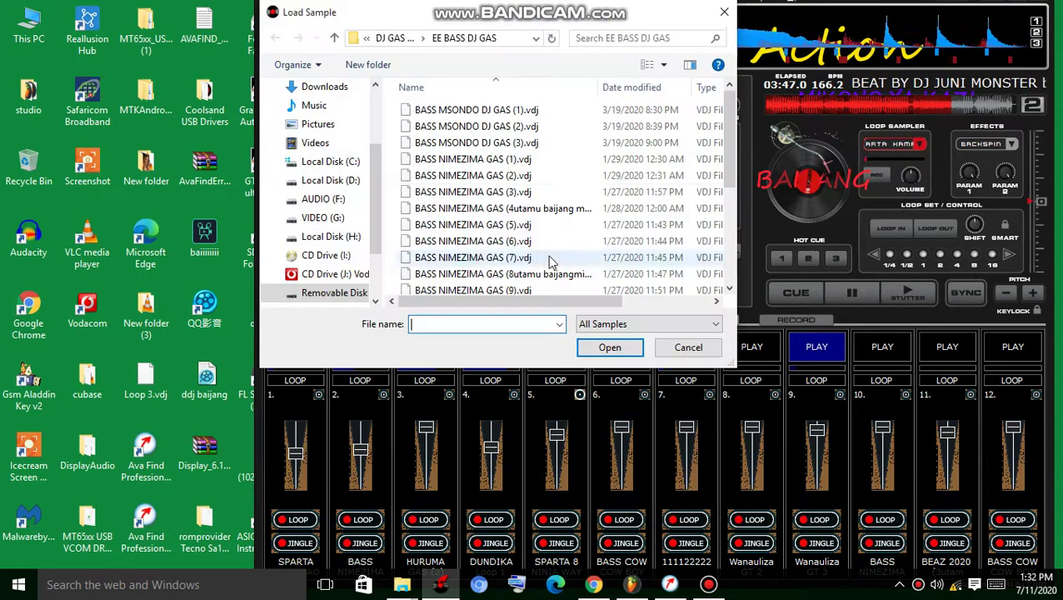
left_click(399, 38)
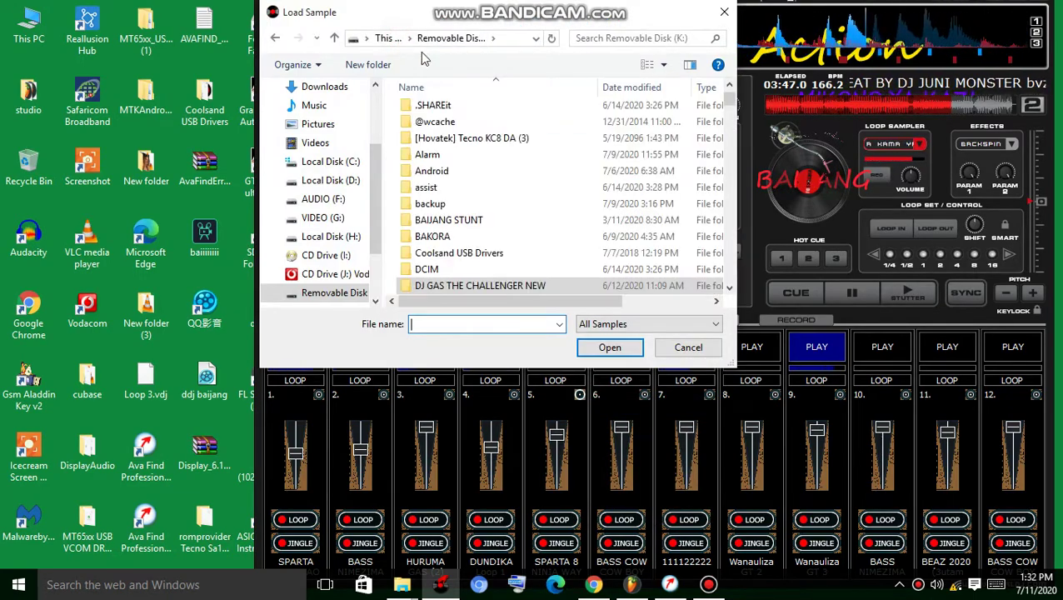
scroll(505, 125, "down", 15)
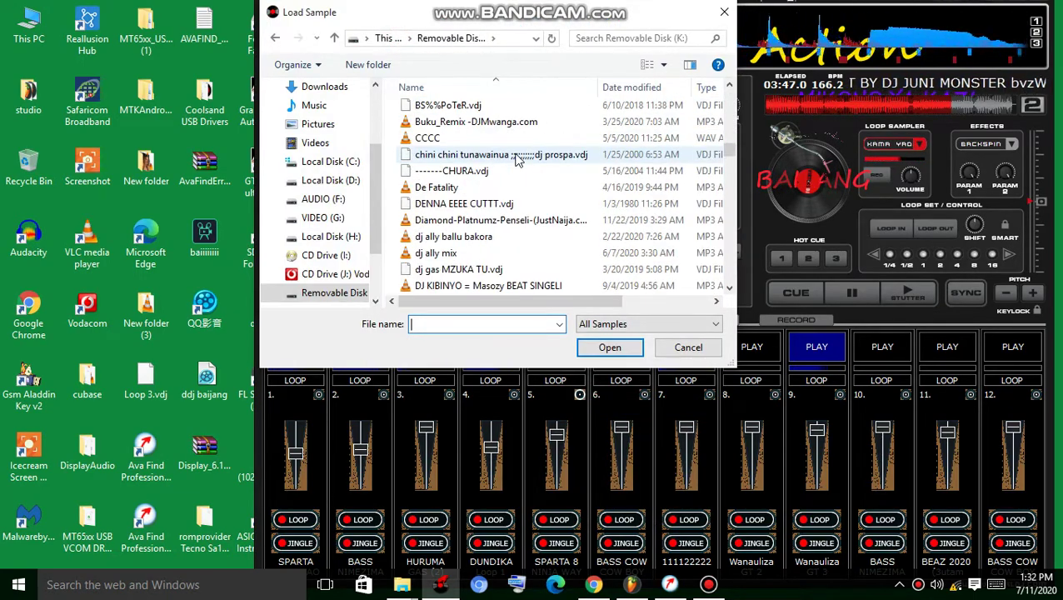
scroll(513, 167, "up", 7)
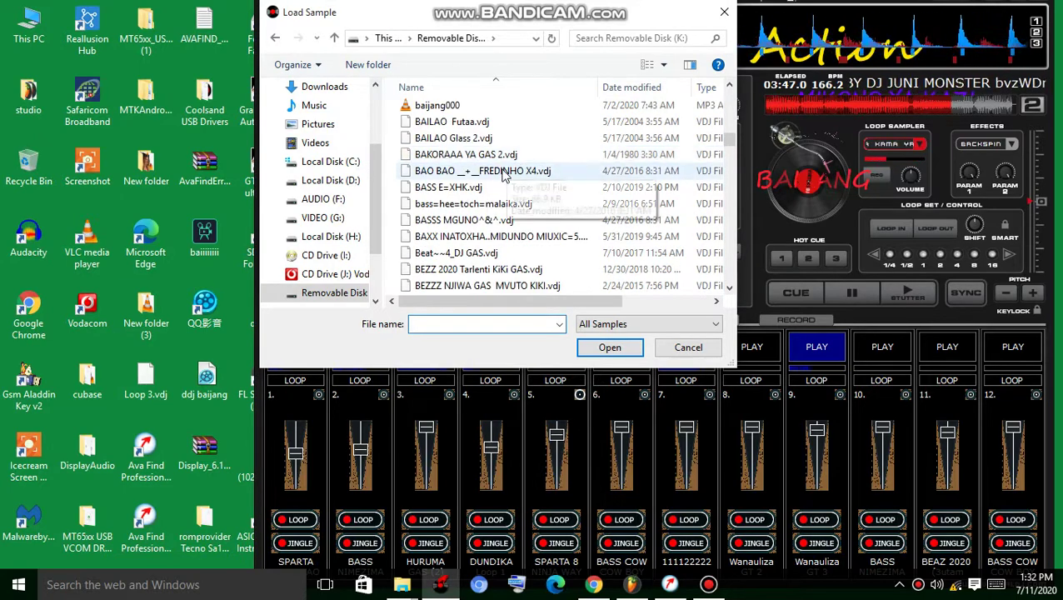
double_click(479, 140)
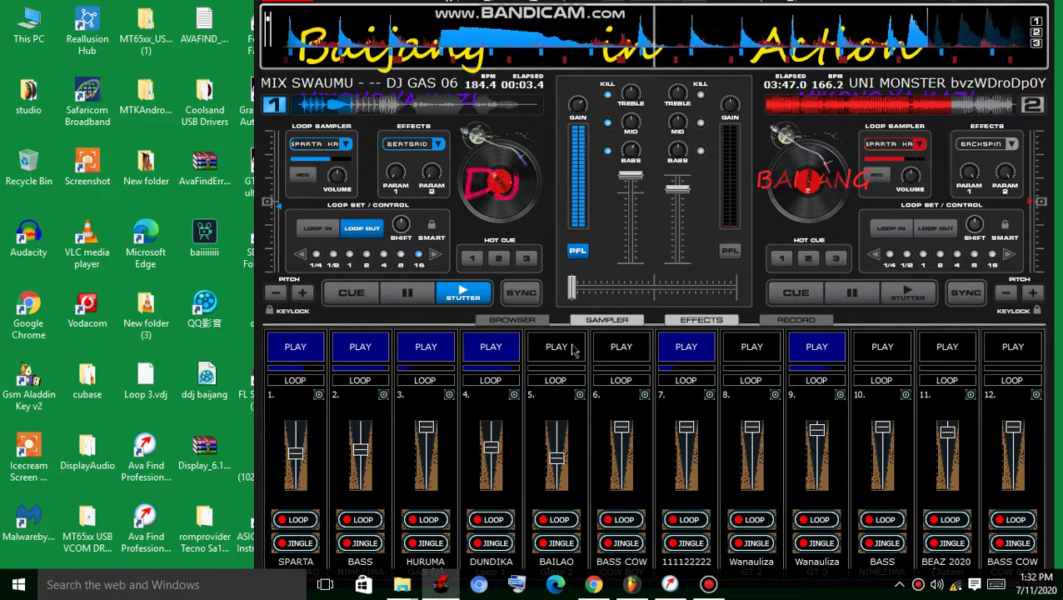
Step: Start sampler slot 5 (BAILAO) in place of slots 2 and 4, and replace slot 7 with slot 6 (BASS COW BOY)
left_click(574, 350)
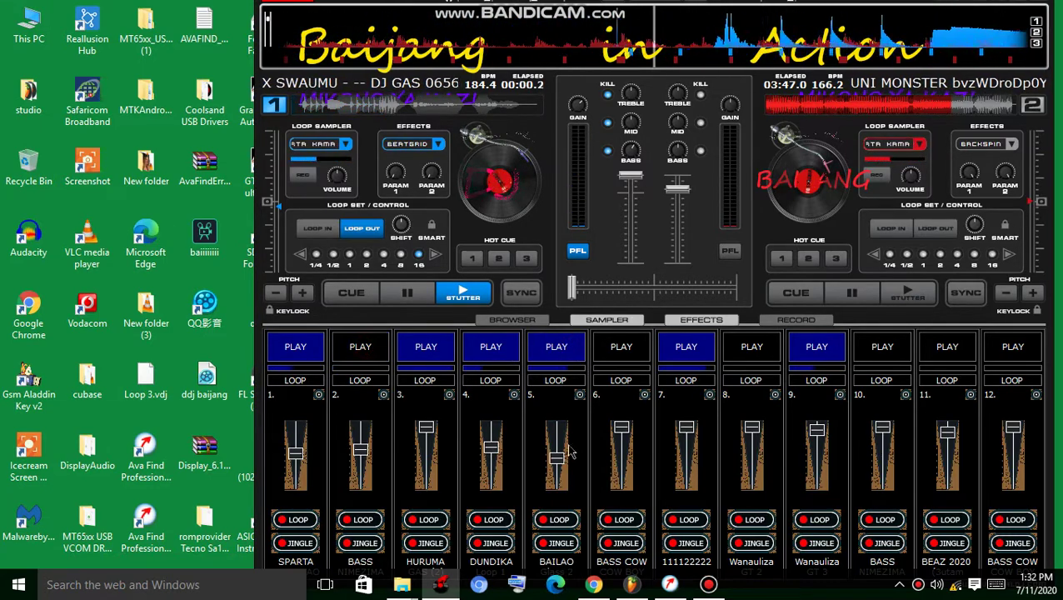
left_click(481, 348)
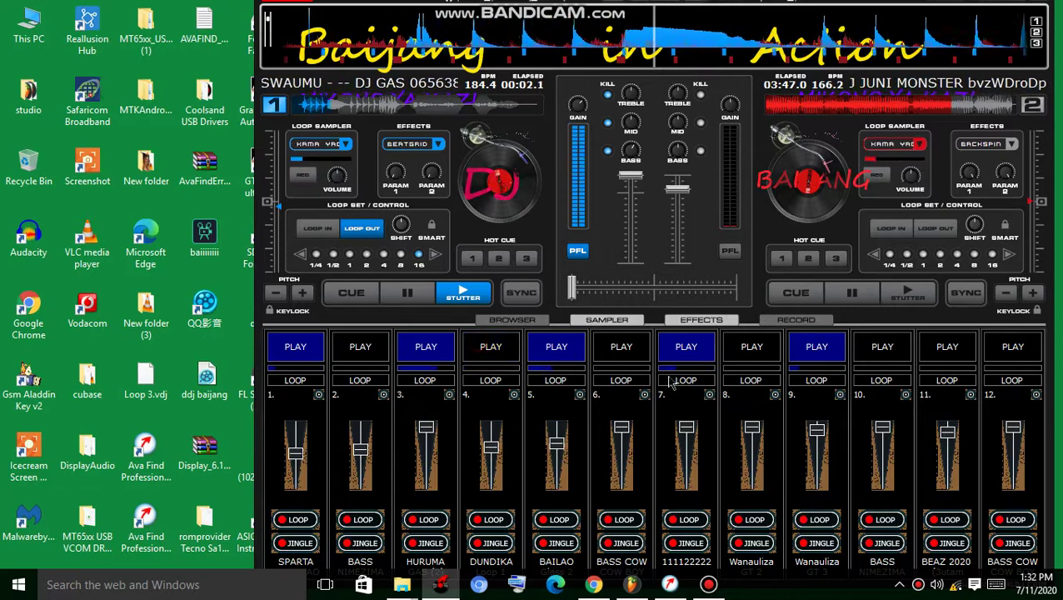
left_click(635, 353)
left_click(683, 354)
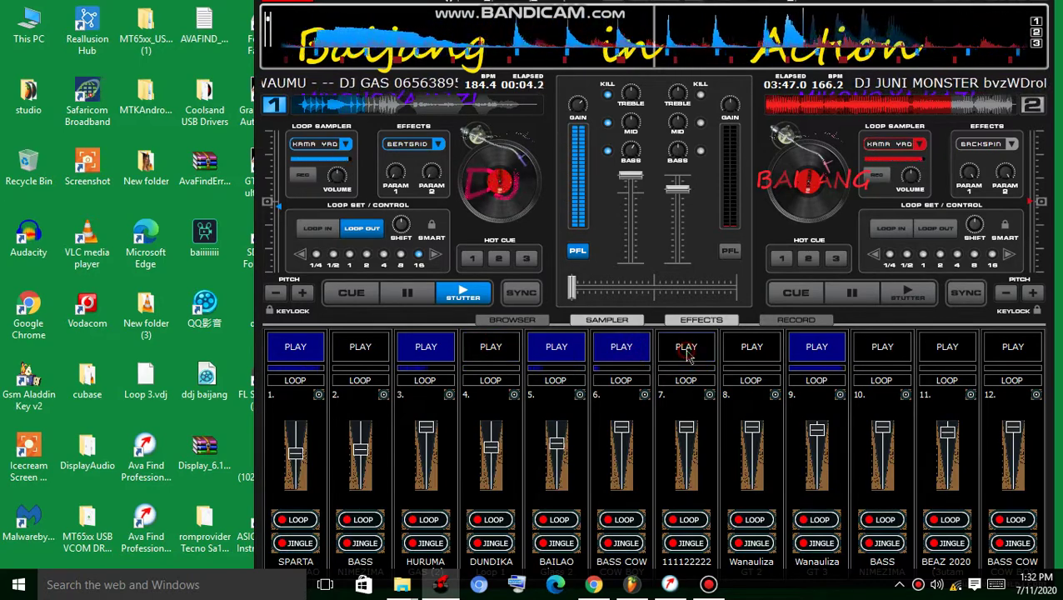
Step: Replace sampler slot 6 with slot 10 (BASS) at a slightly lower volume, and stop slot 9
left_click(890, 350)
left_click(626, 352)
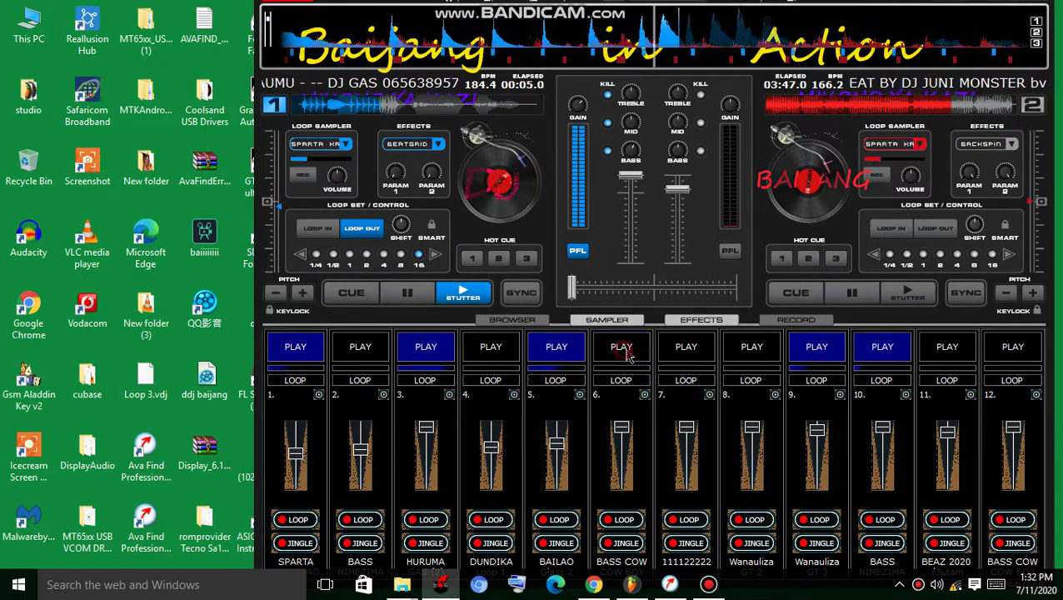
left_click(886, 448)
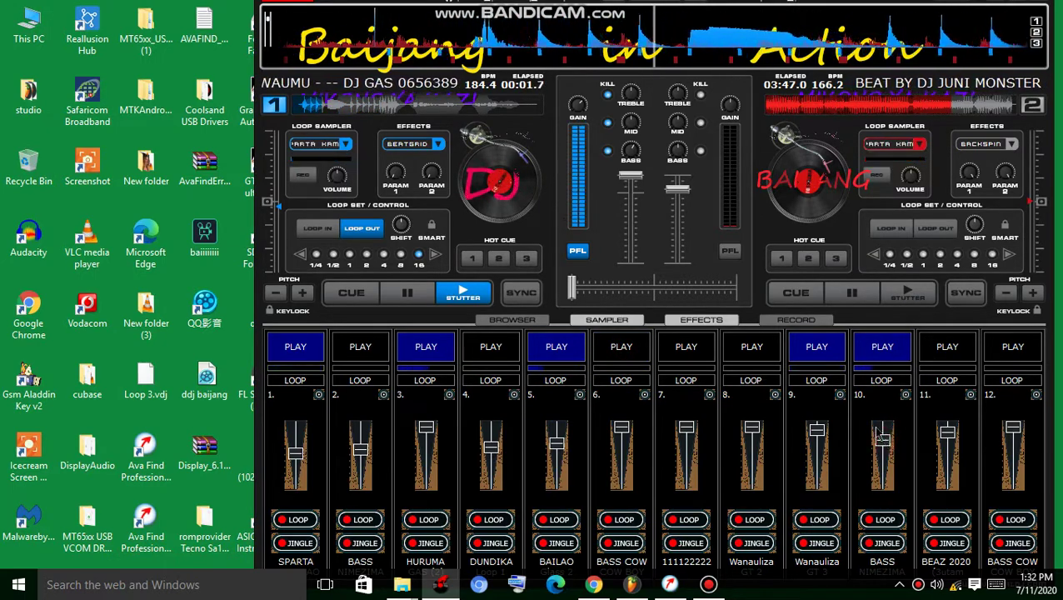
left_click(831, 355)
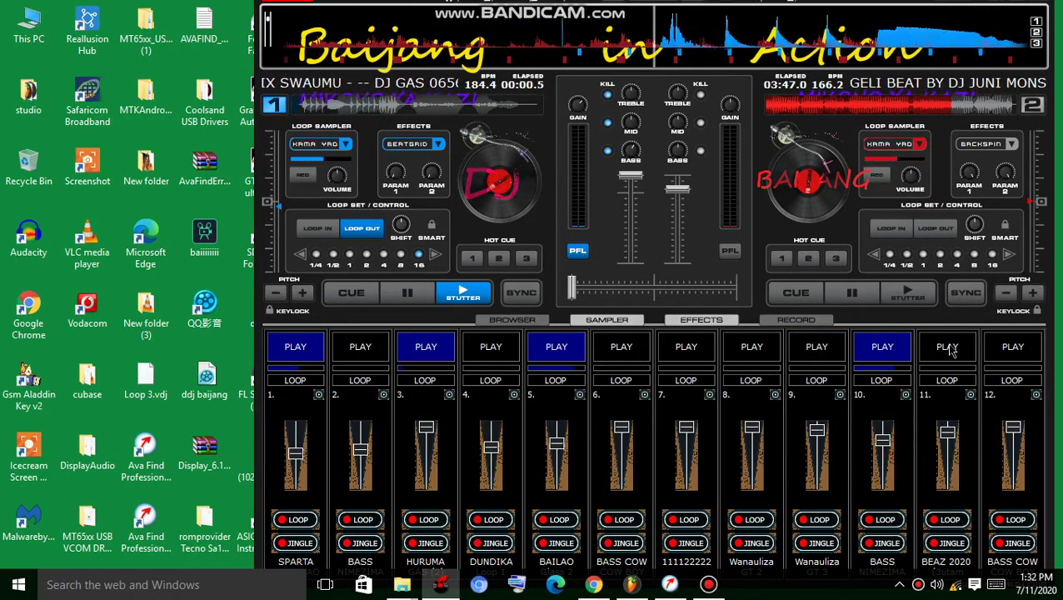
Step: Replace sampler slot 10 with slot 11 (BEAZ 2020), and swap slot 11 for slot 12 (BASS COW)
left_click(945, 350)
left_click(896, 354)
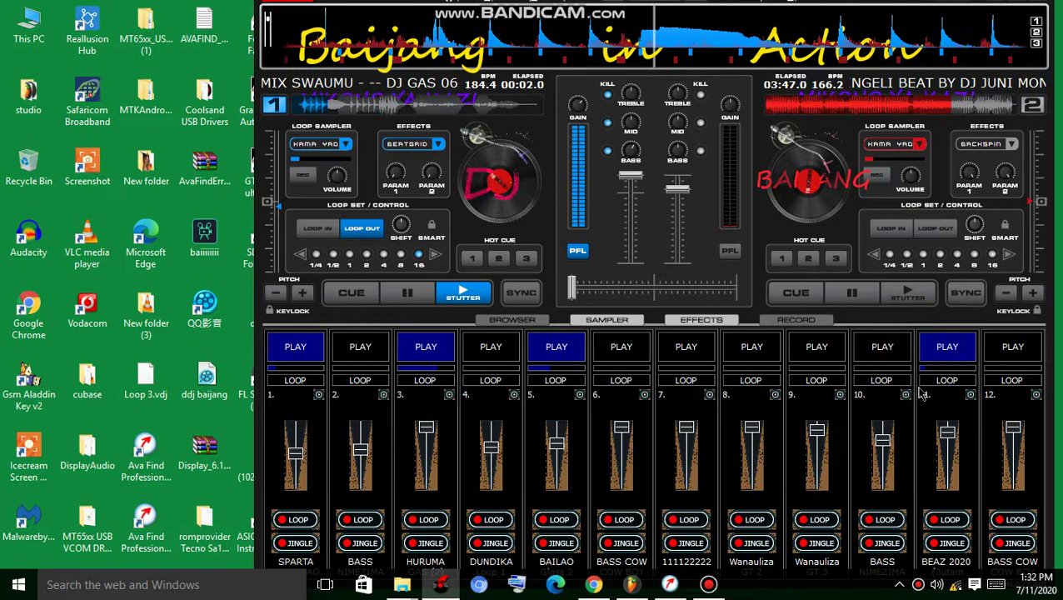
left_click(1020, 354)
left_click(965, 354)
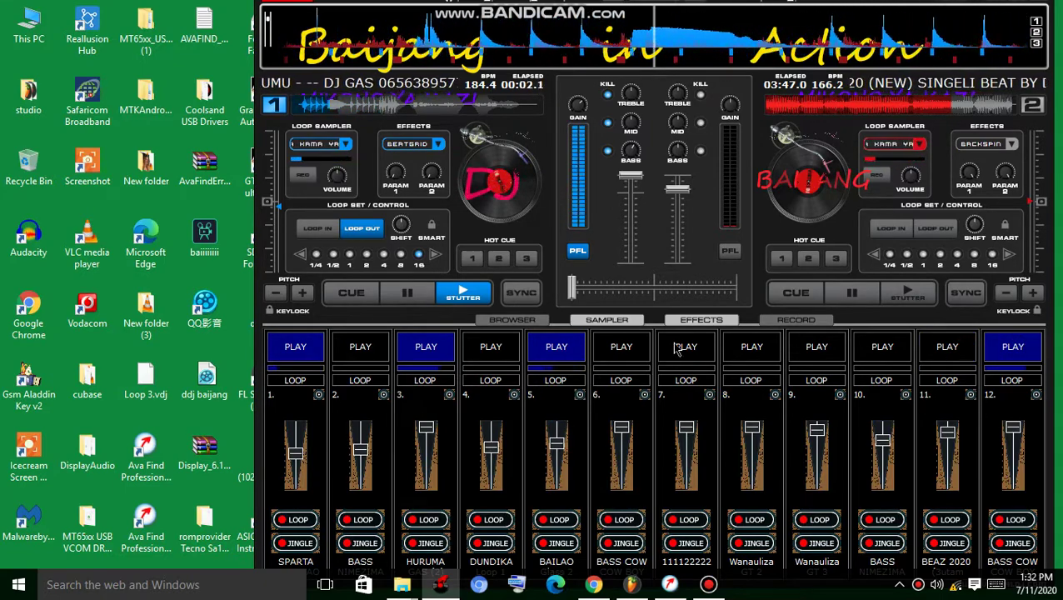
Step: Replace sampler slot 5 with slots 4 (DUNDIKA) and 2 (BASS)
left_click(482, 349)
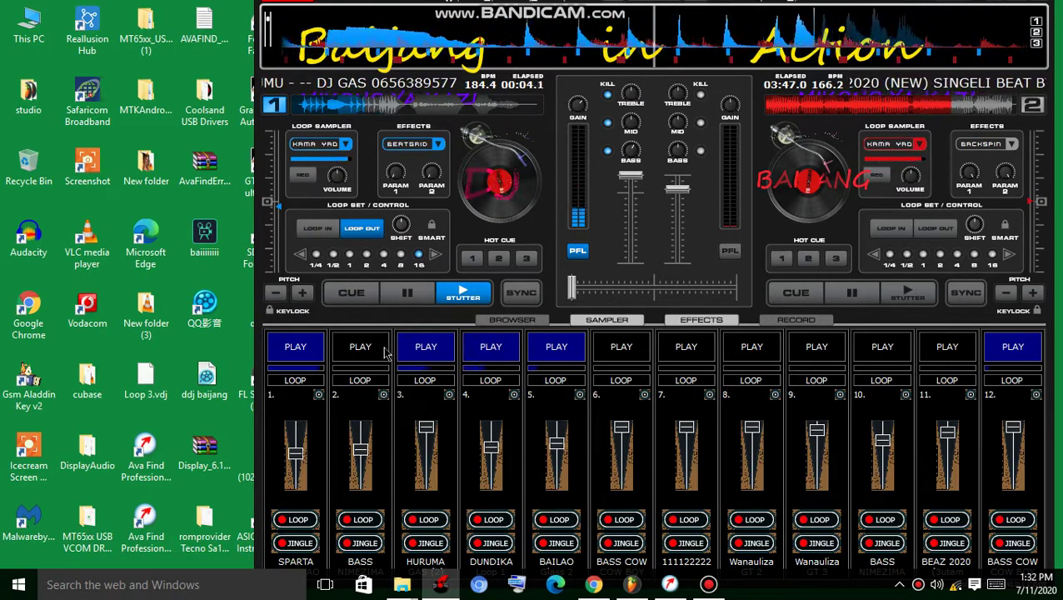
left_click(358, 350)
left_click(558, 349)
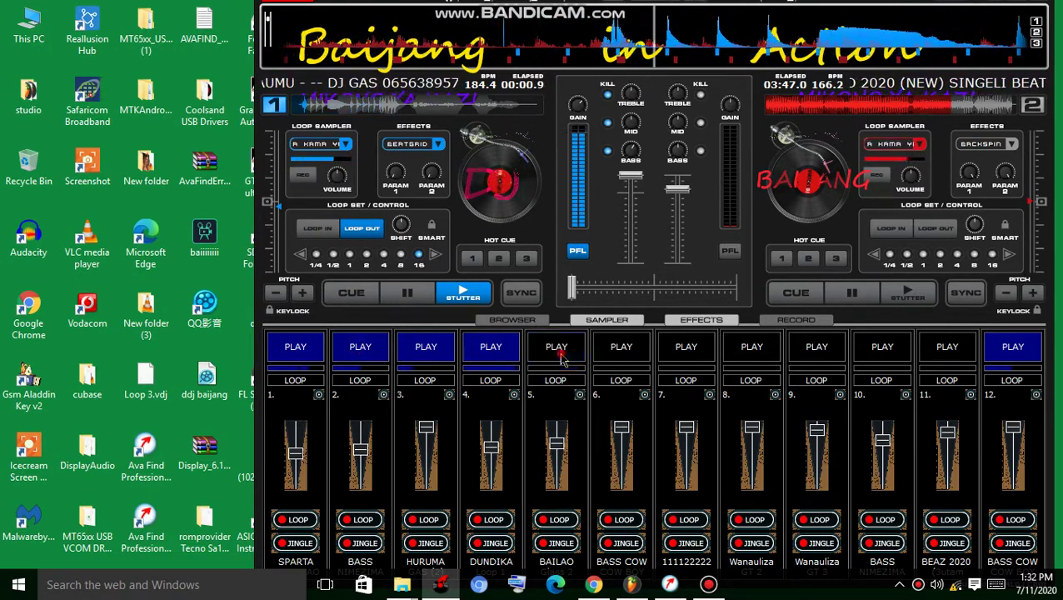
Step: Replace sampler slot 12 with slots 8 (Wanauliza GT 2) and 7
left_click(754, 349)
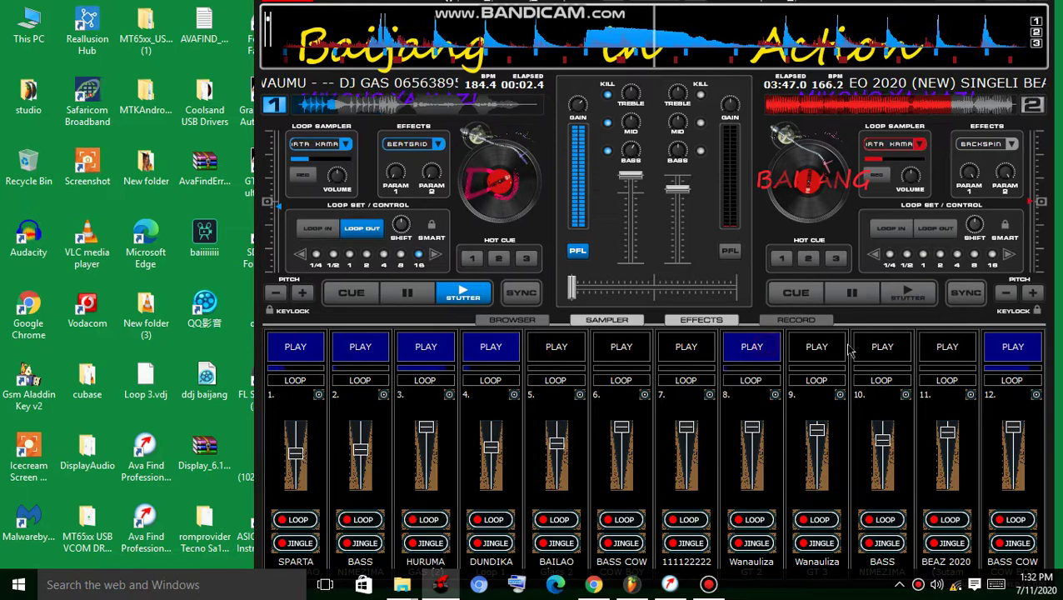
left_click(993, 345)
left_click(696, 357)
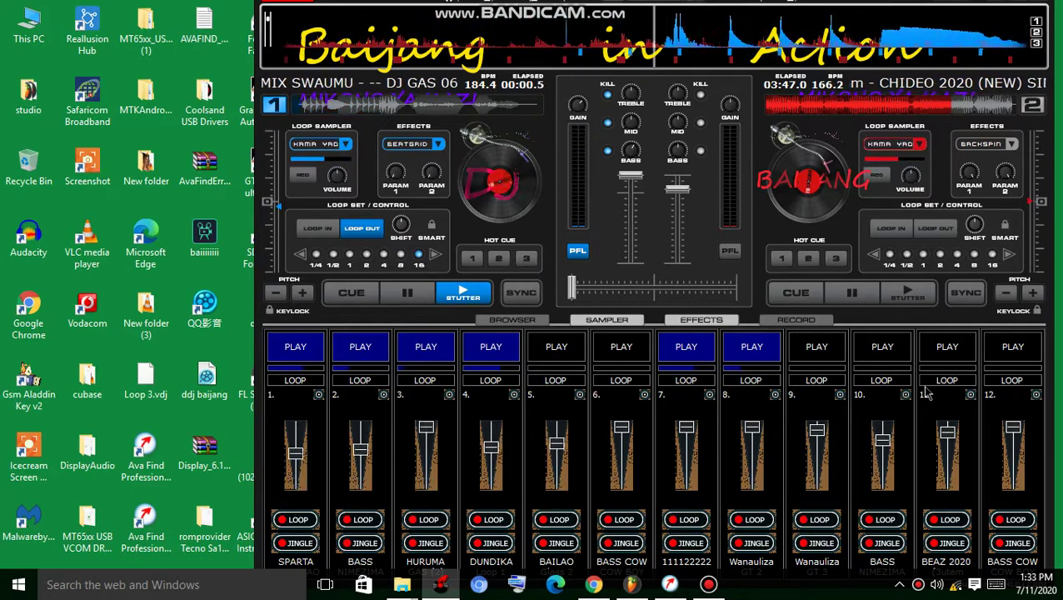
Step: Replace sampler slot 8 with slots 9 (Wanauliza GT 3) and 11 (BEAZ 2020)
left_click(817, 350)
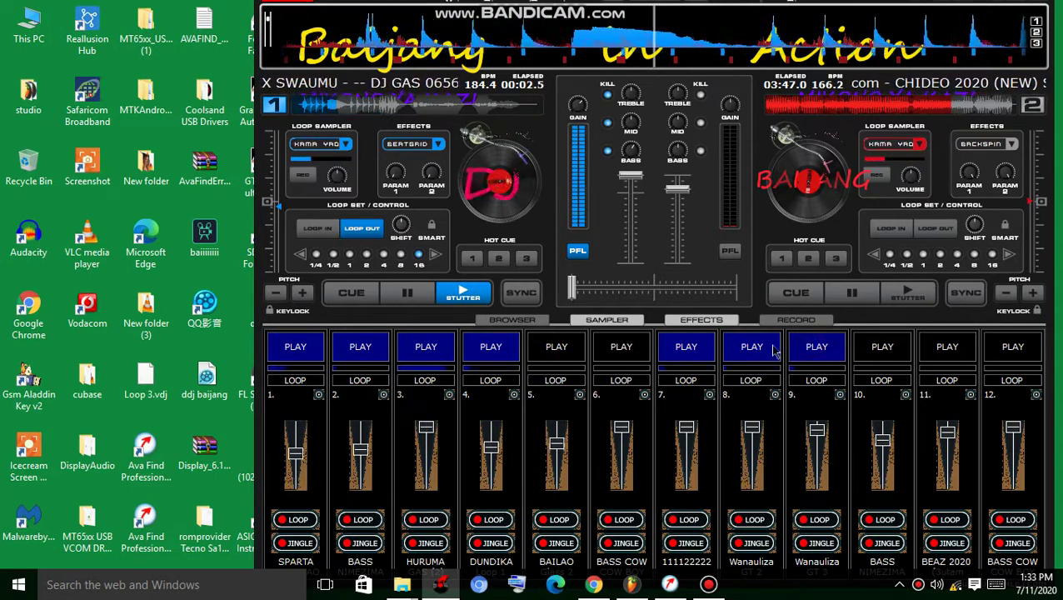
left_click(763, 350)
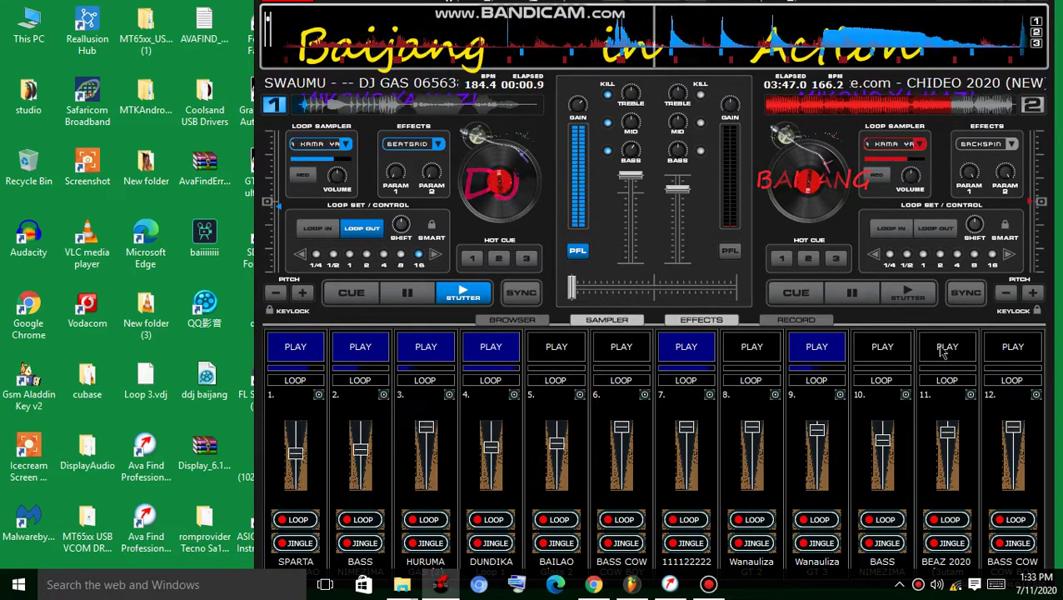
left_click(943, 350)
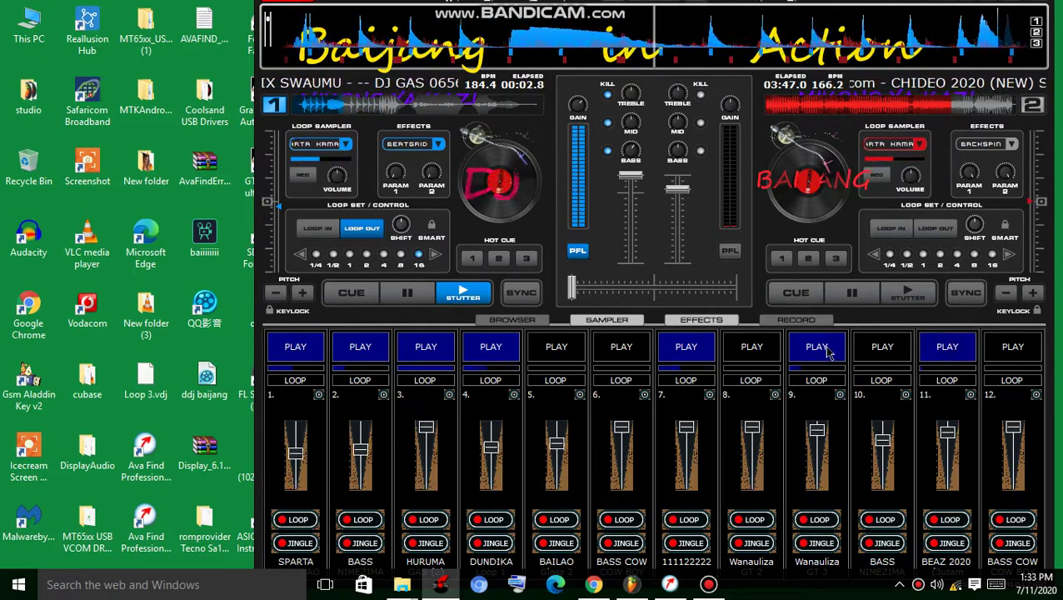
Step: Stop sampler slots 4 and 2, and replace slot 11 with slot 10 (BASS)
left_click(504, 350)
left_click(371, 348)
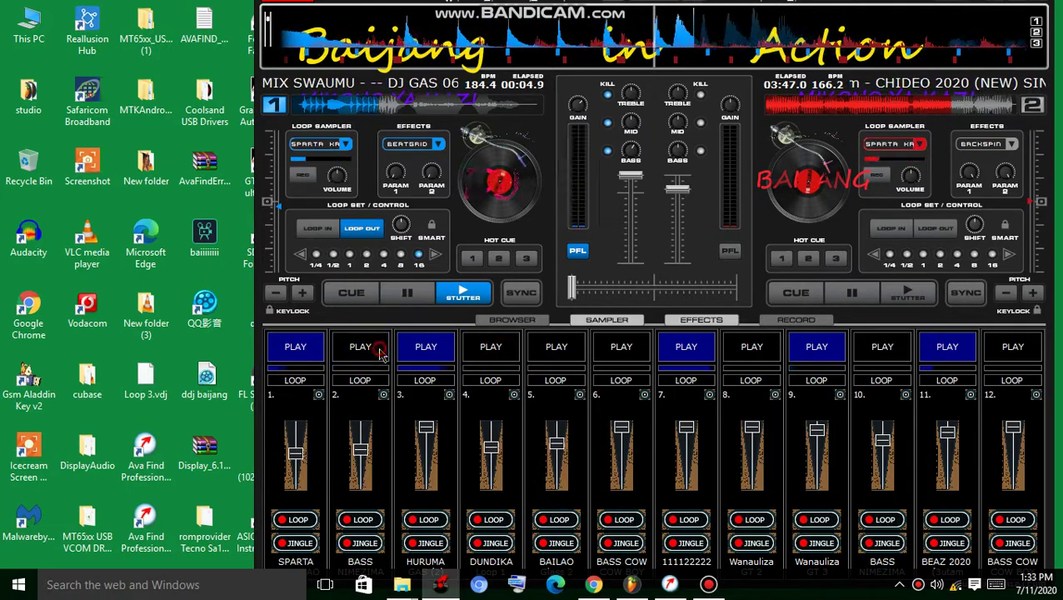
left_click(898, 350)
left_click(947, 350)
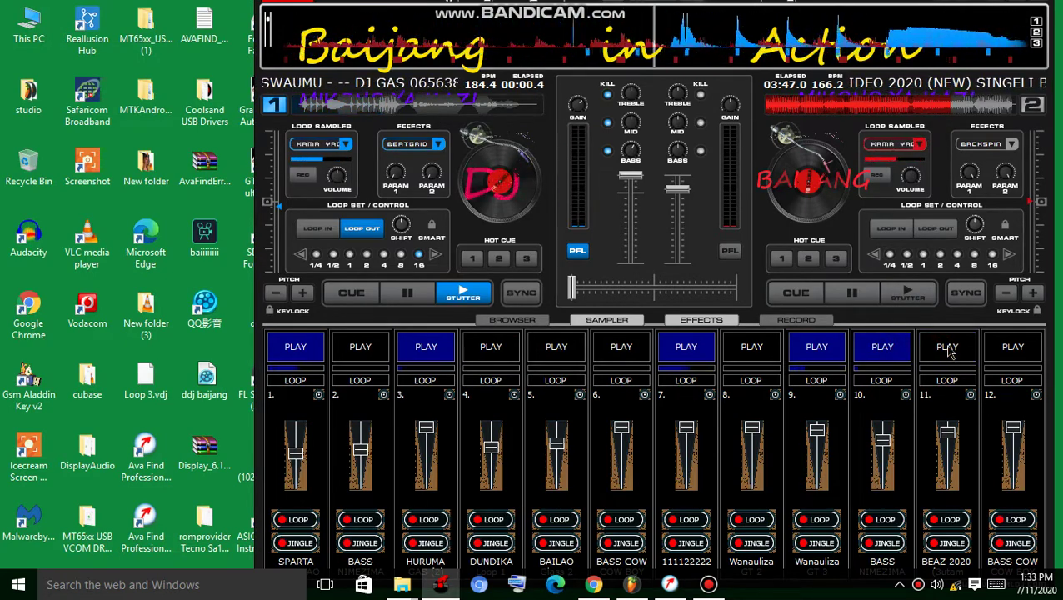
Step: Replace sampler slot 10 with slot 5 (BAILAO), and swap slot 7 for slot 4 (DUNDIKA)
left_click(565, 353)
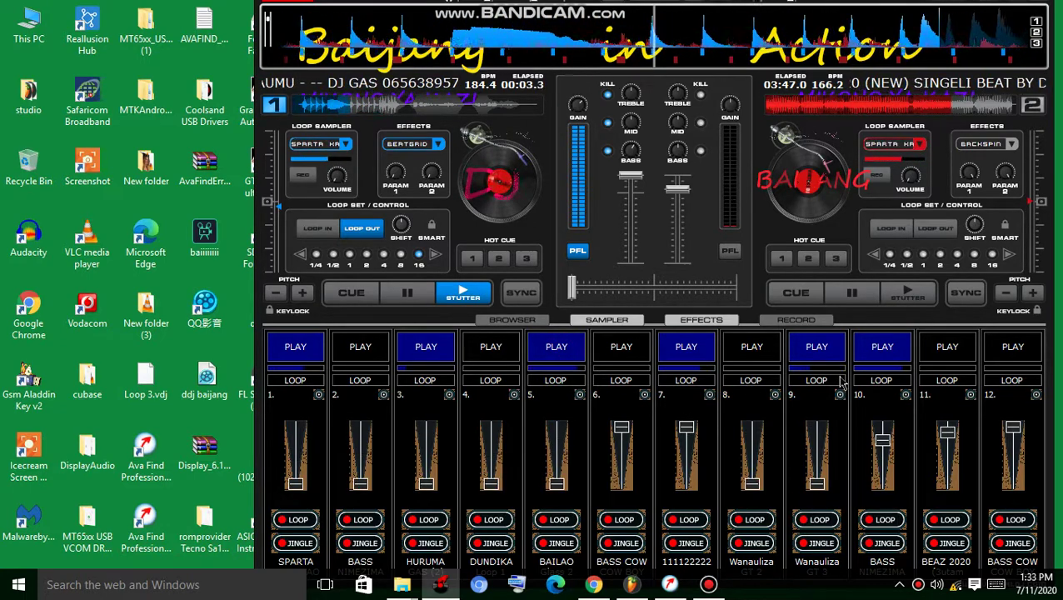
left_click(888, 345)
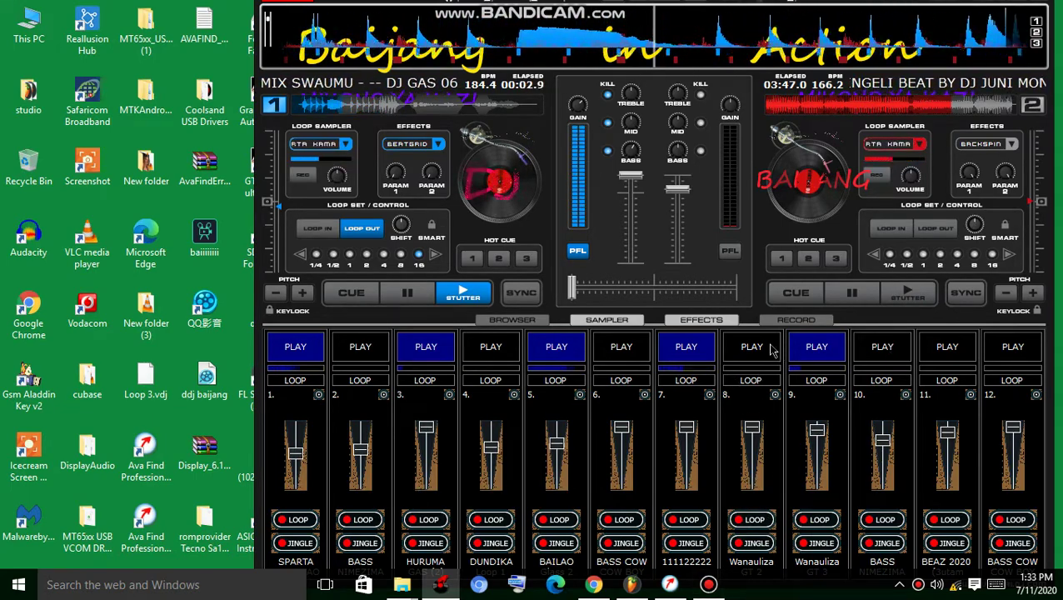
left_click(489, 347)
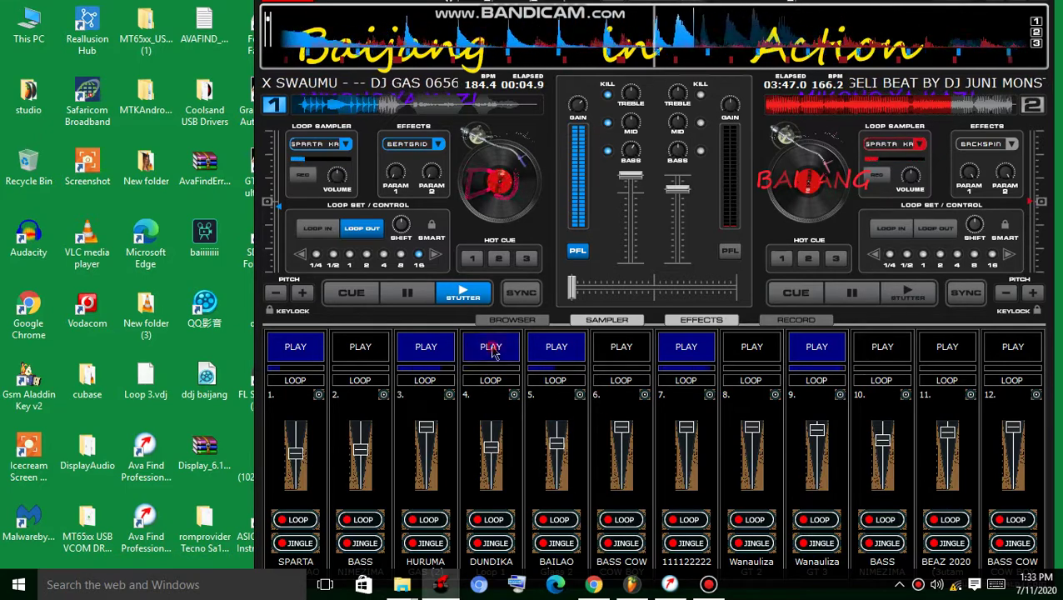
left_click(689, 348)
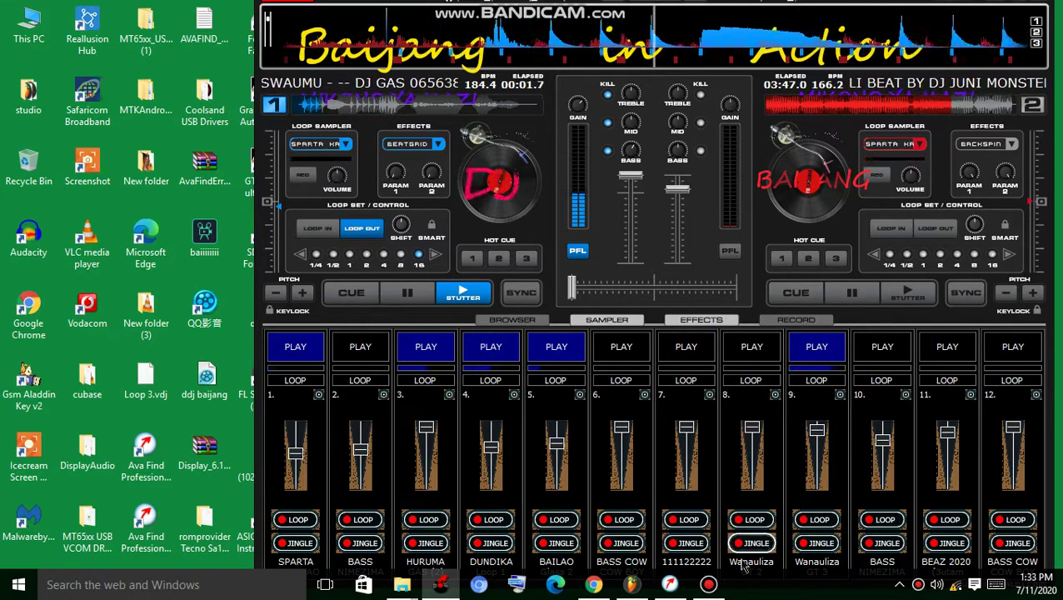
Step: Switch to the Bandicam recorder window
left_click(709, 585)
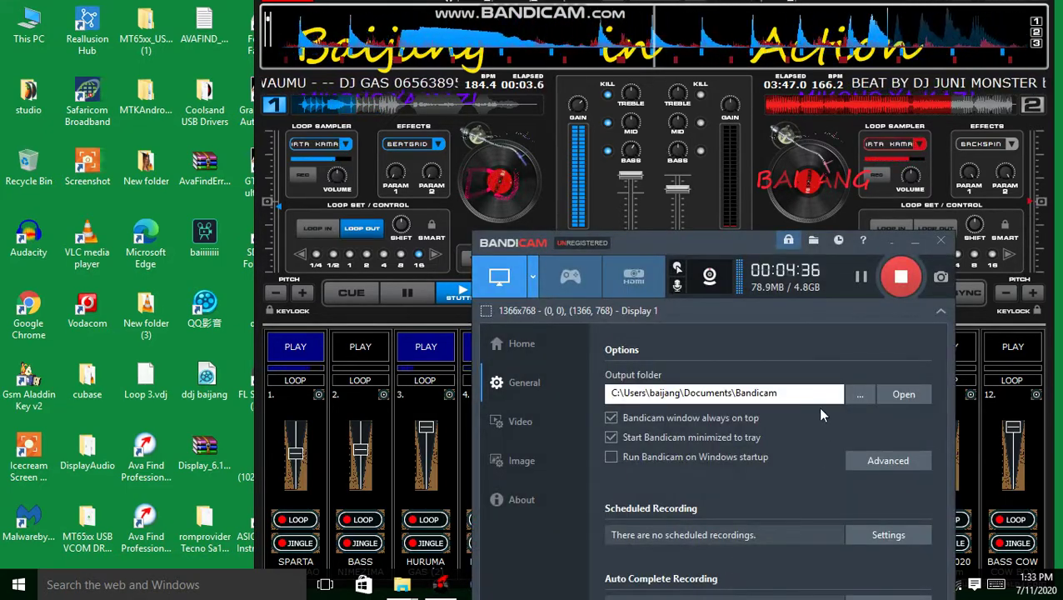